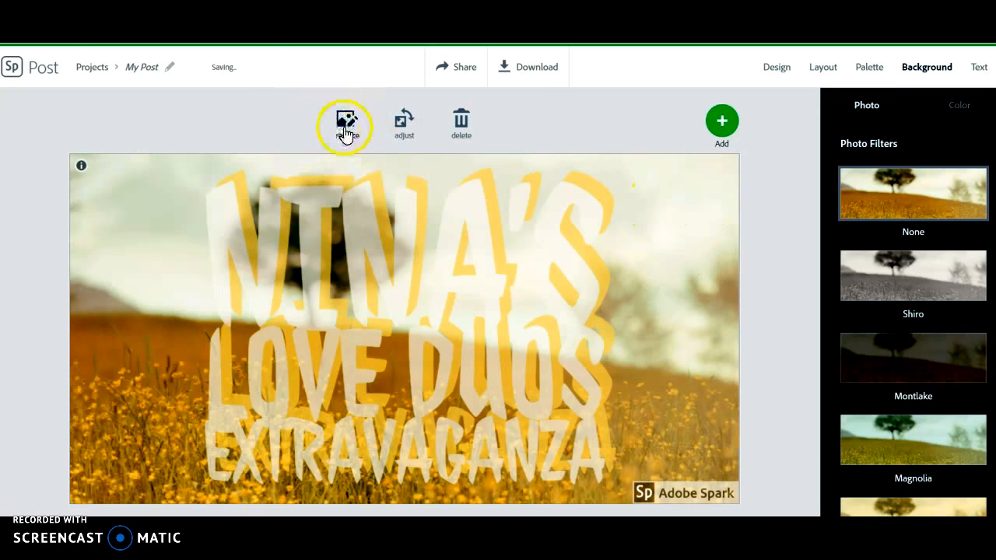
- Replace the background photo with love-hearts-ribbon.jpg uploaded from the Parties folder
{"action": "left_click", "coordinate": [348, 126]}
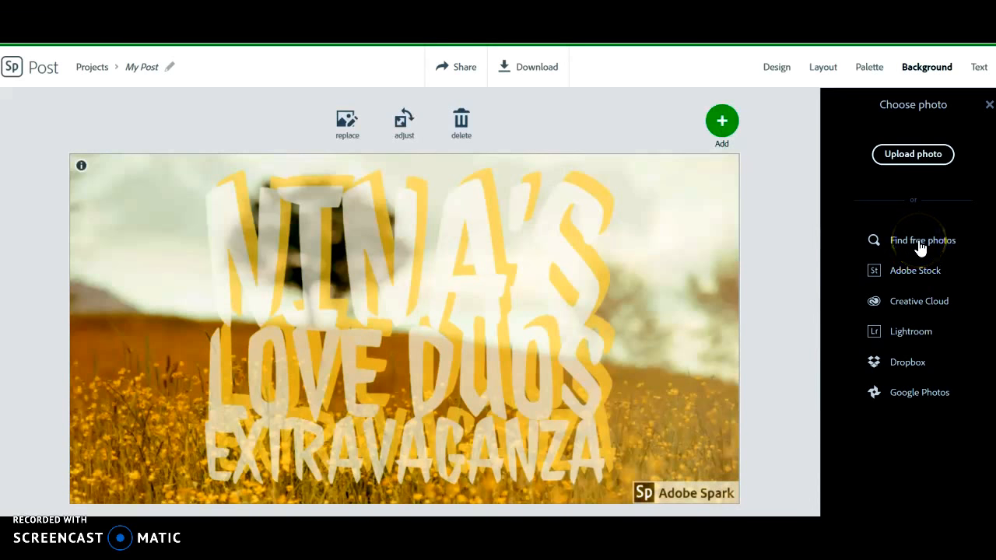
{"action": "left_click", "coordinate": [916, 155]}
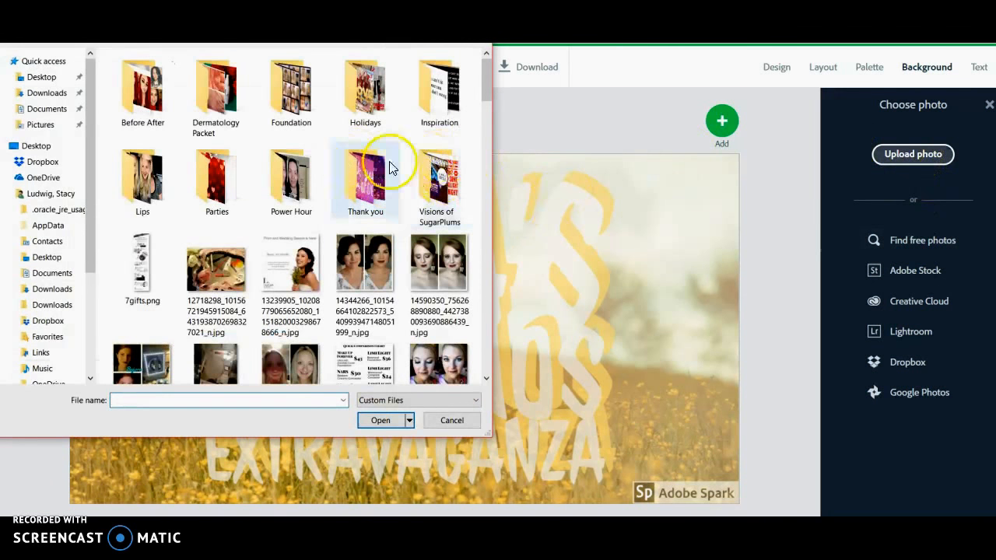
{"action": "left_click", "coordinate": [209, 193]}
{"action": "double_click", "coordinate": [208, 193]}
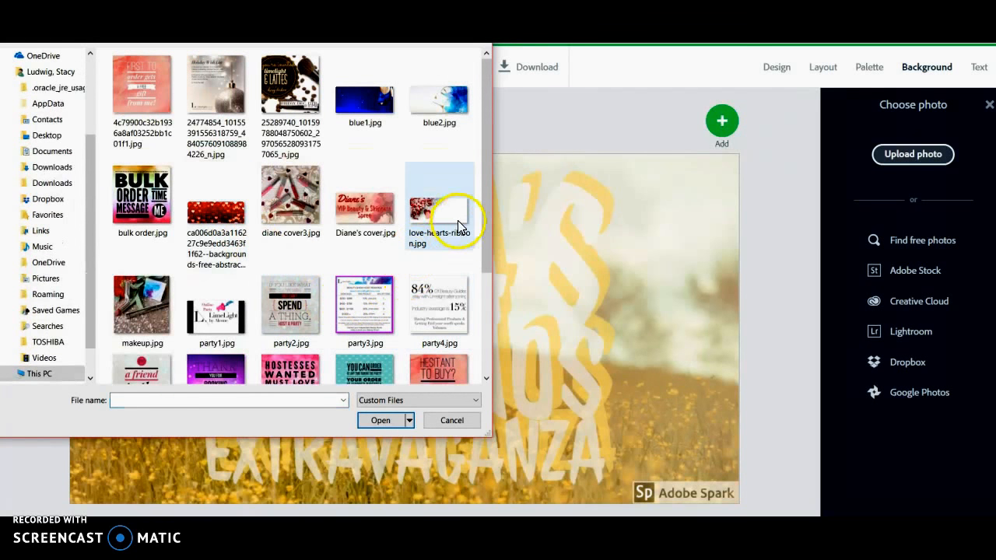
{"action": "left_click", "coordinate": [437, 209]}
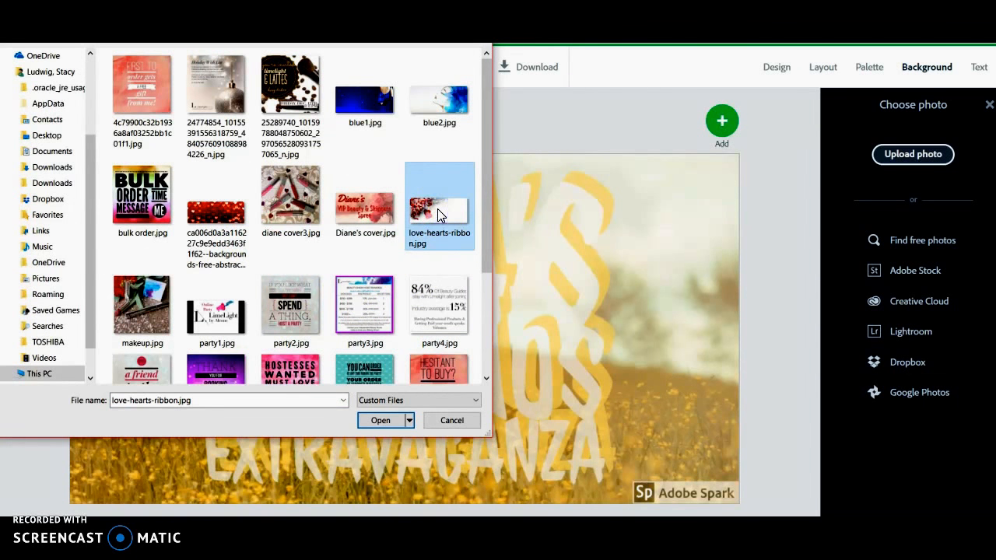
{"action": "left_click", "coordinate": [385, 424]}
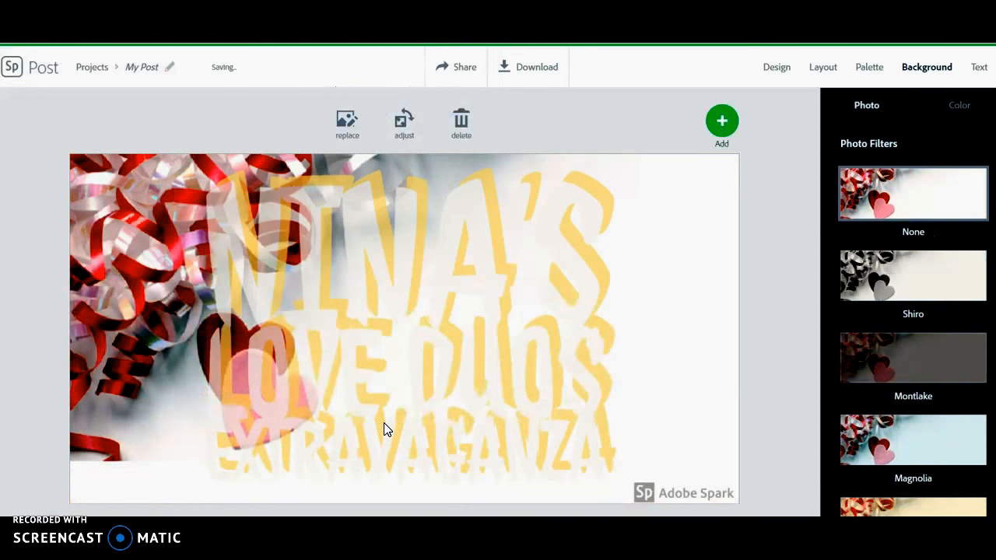
- Move the title text into the blank white area to the right of the two hearts
{"action": "left_click", "coordinate": [373, 339]}
{"action": "left_click_drag", "start_coordinate": [356, 314], "coordinate": [466, 311]}
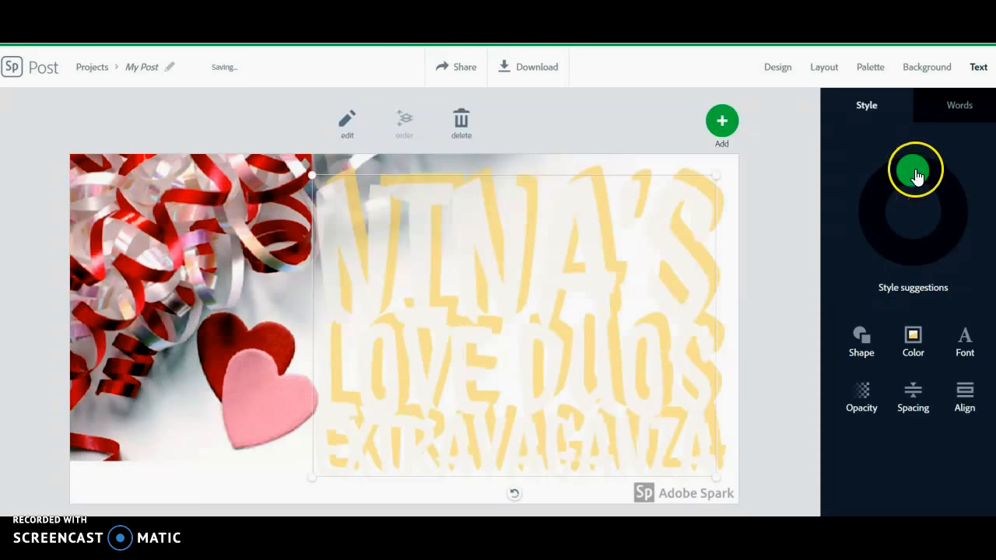
{"action": "left_click", "coordinate": [477, 275]}
{"action": "left_click", "coordinate": [477, 276]}
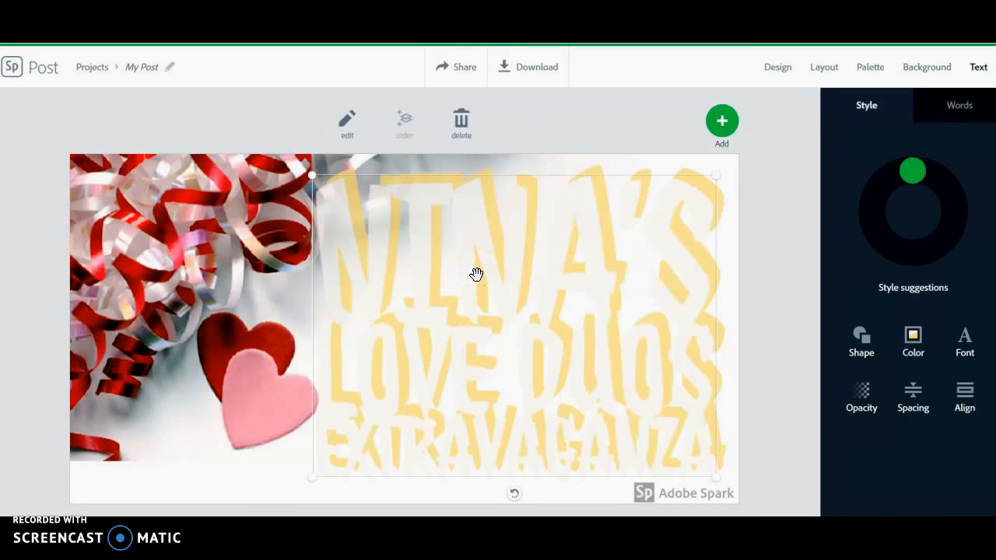
- Remove the host's name from the title so that it reads "Love Duos Extravaganza"
{"action": "left_click", "coordinate": [347, 126]}
{"action": "left_click", "coordinate": [387, 211]}
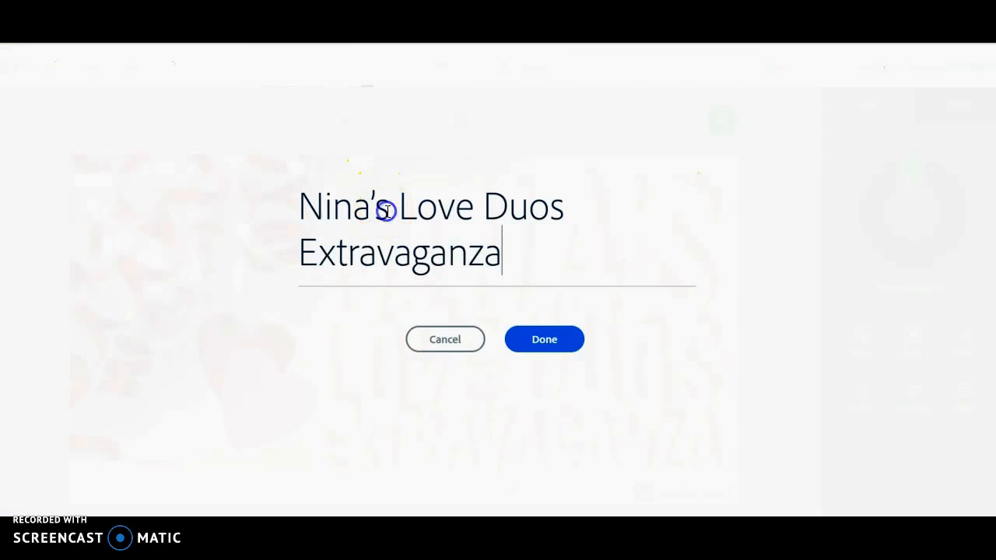
{"action": "key", "text": "BackSpace"}
{"action": "key", "text": "BackSpace"}
{"action": "key", "text": "BackSpace"}
{"action": "key", "text": "BackSpace"}
{"action": "key", "text": "BackSpace"}
{"action": "key", "text": "BackSpace"}
{"action": "key", "text": "BackSpace"}
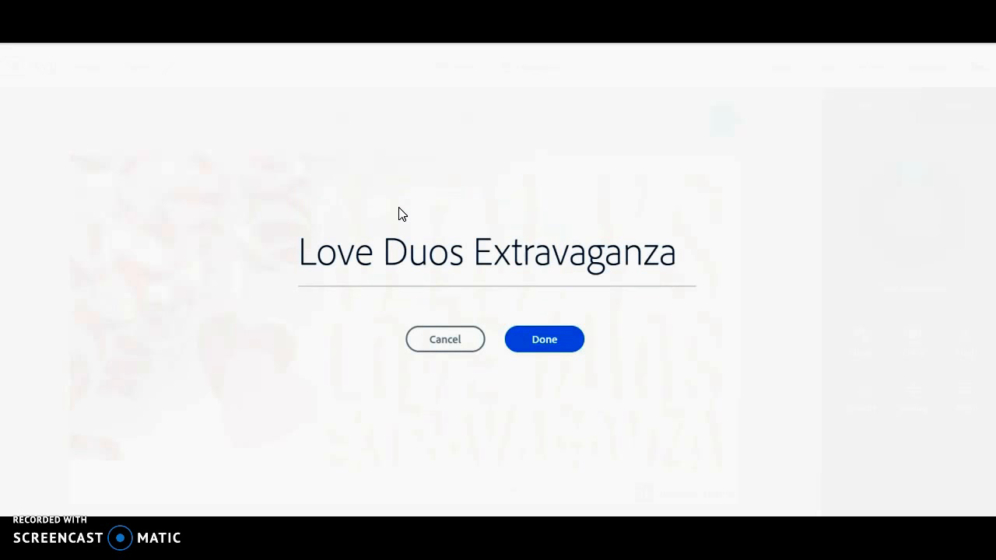
{"action": "left_click", "coordinate": [537, 338]}
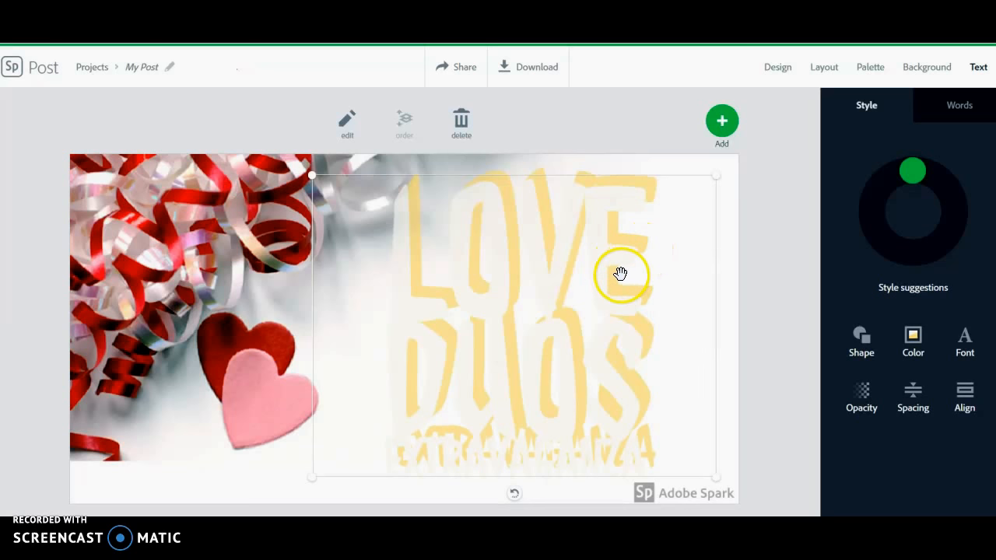
- Cycle through the title's style suggestions to the left-aligned, bold condensed lettering with a dark shadow
{"action": "left_click", "coordinate": [909, 164]}
{"action": "left_click_drag", "start_coordinate": [913, 170], "coordinate": [942, 203]}
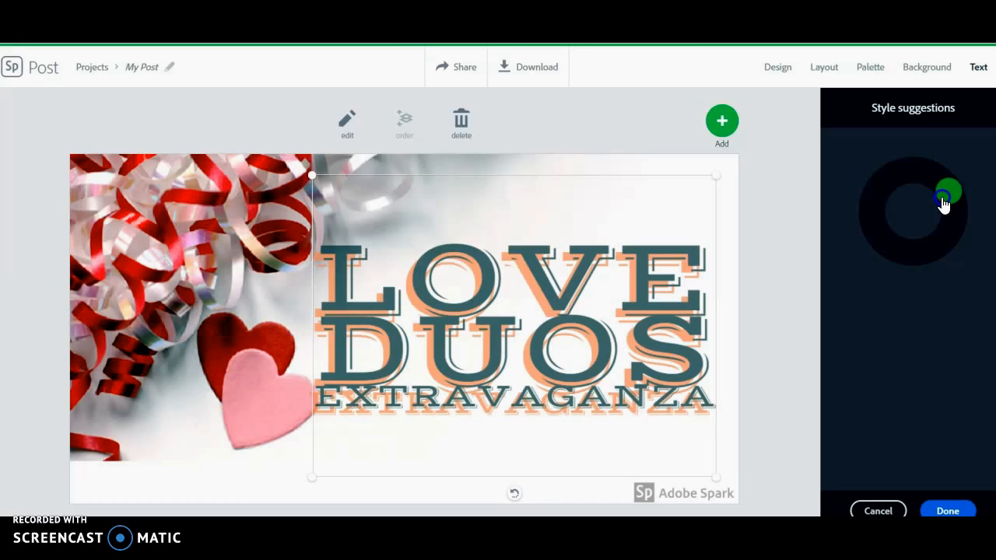
{"action": "left_click_drag", "start_coordinate": [946, 206], "coordinate": [875, 239]}
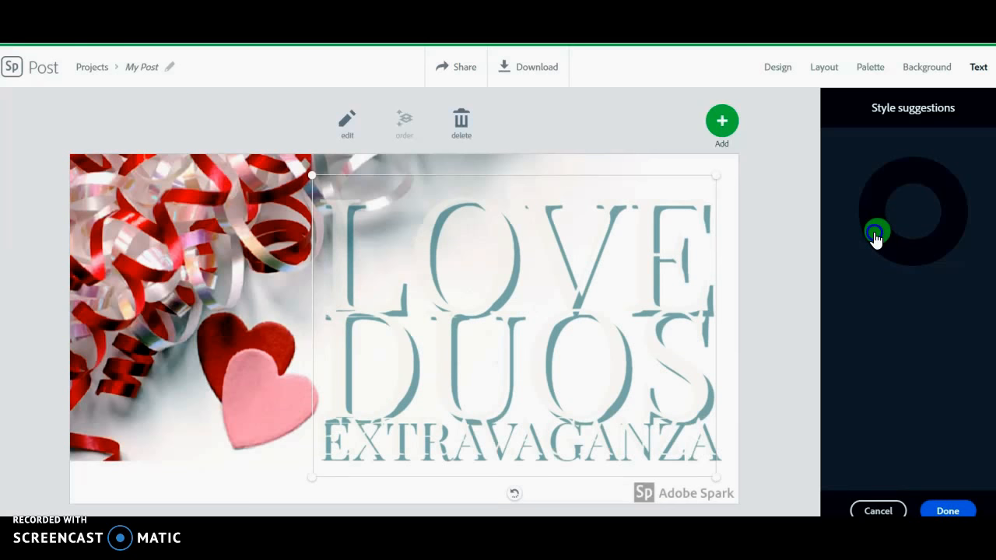
{"action": "left_click_drag", "start_coordinate": [876, 236], "coordinate": [952, 195]}
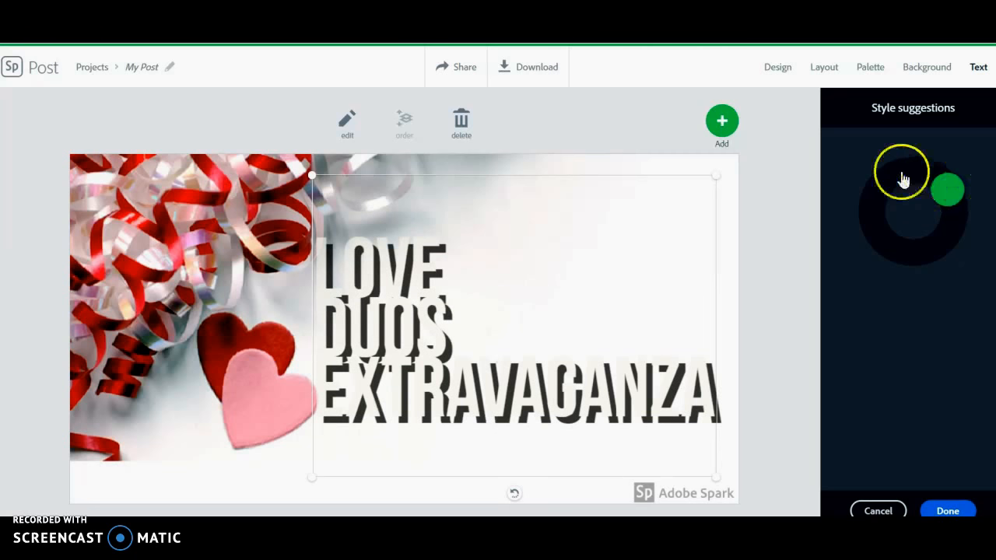
- Shrink the title box to fit two lines, place it just right of the hearts, and accept the style
{"action": "left_click_drag", "start_coordinate": [717, 483], "coordinate": [697, 305]}
{"action": "left_click_drag", "start_coordinate": [502, 259], "coordinate": [514, 367]}
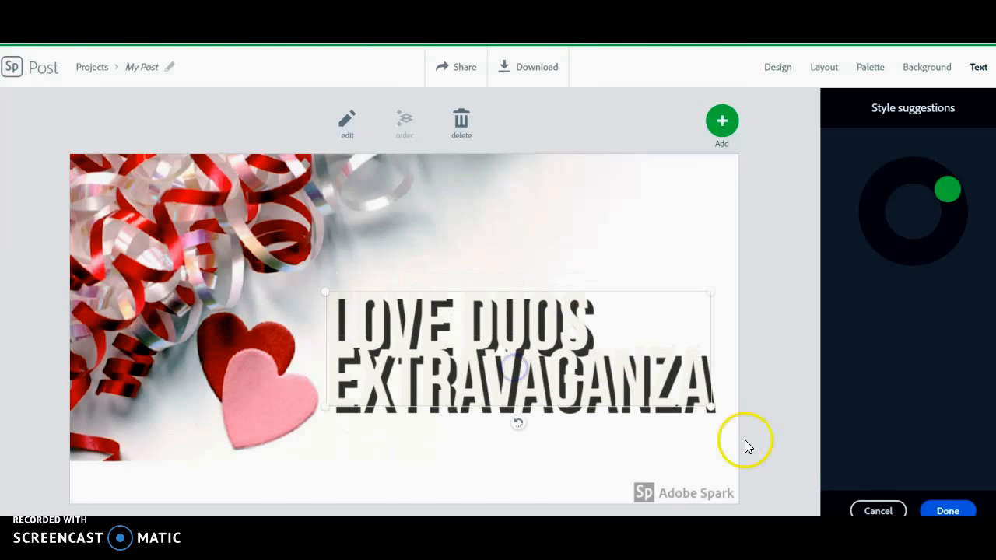
{"action": "left_click", "coordinate": [948, 511]}
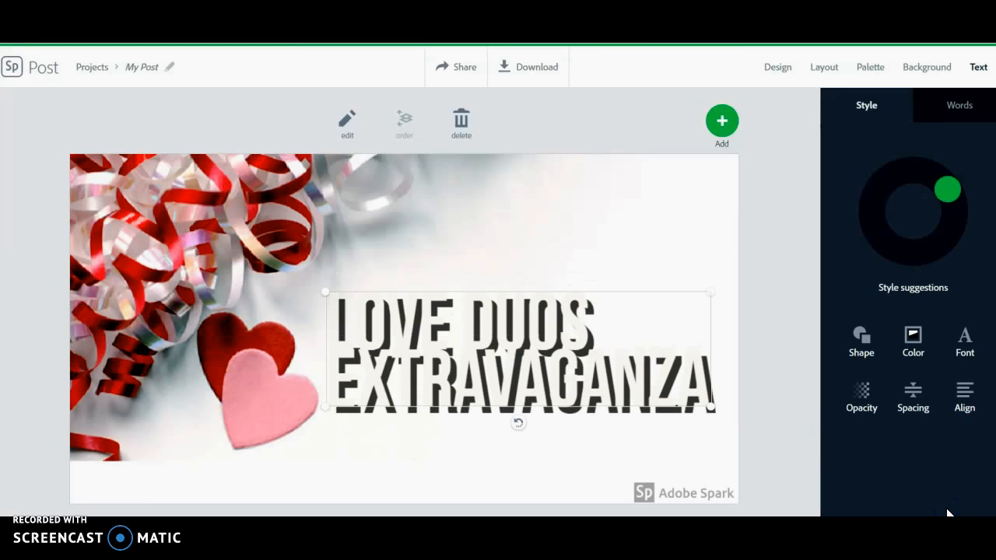
- Change the title's shape to plain text, and shuffle the shadowed text shape to give black lettering
{"action": "left_click", "coordinate": [861, 343]}
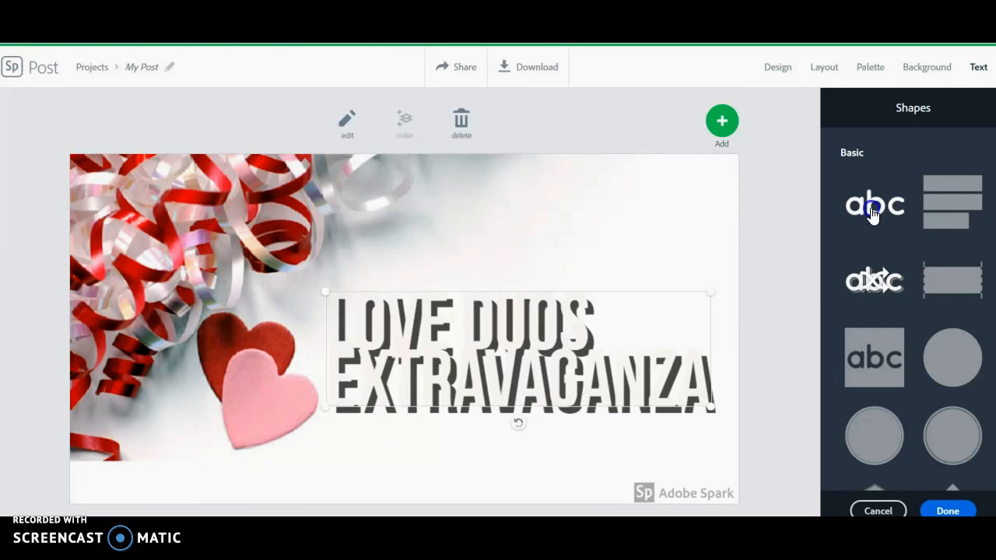
{"action": "left_click", "coordinate": [873, 212]}
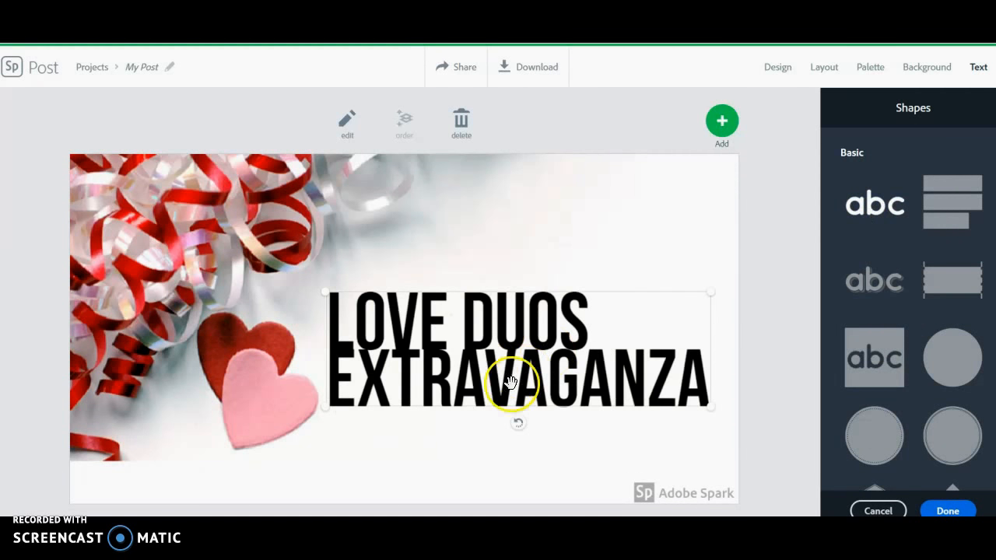
{"action": "left_click", "coordinate": [873, 275]}
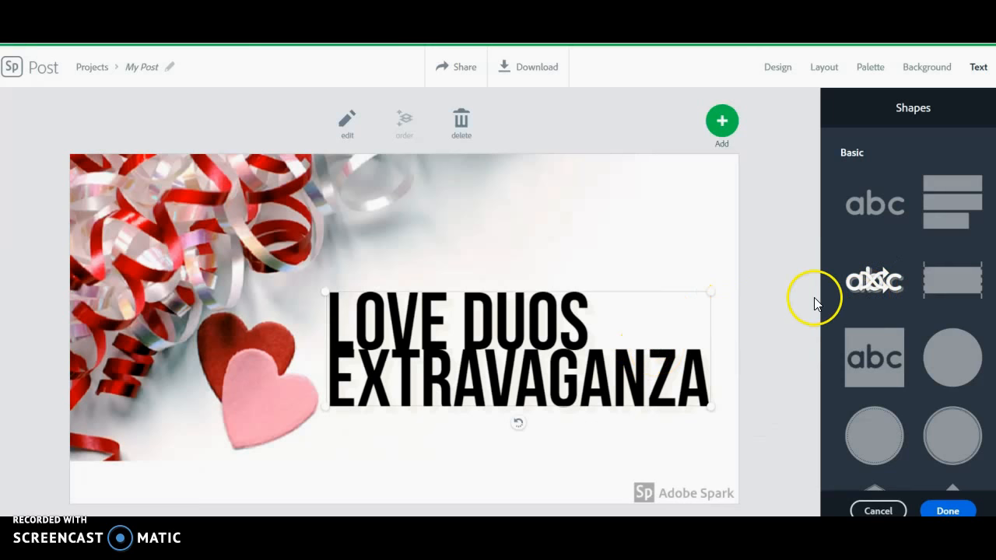
- Look through the Basic, Banner, Decorative and Social shapes, keeping the shape already chosen for the title
{"action": "scroll", "coordinate": [878, 342], "scroll_direction": "down", "scroll_amount": 7}
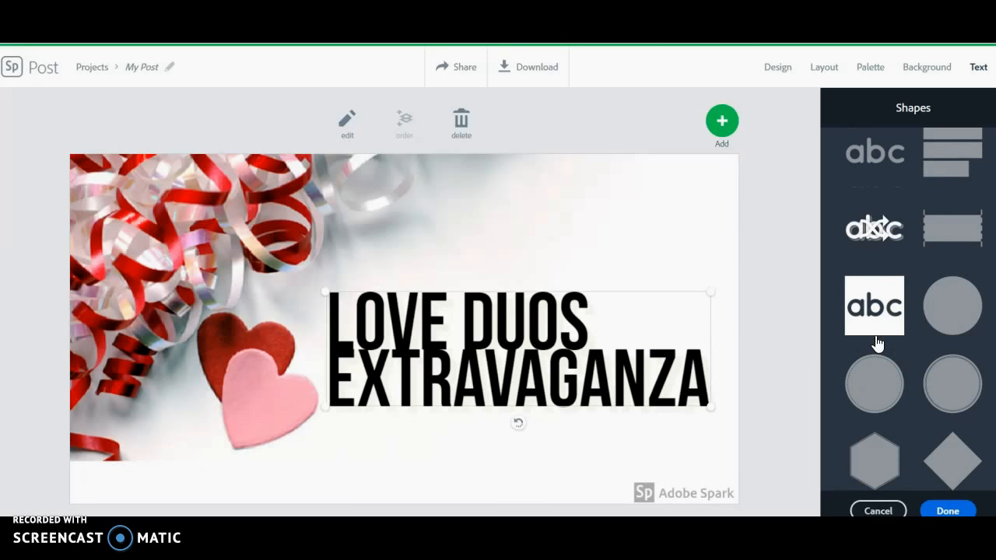
{"action": "scroll", "coordinate": [877, 343], "scroll_direction": "down", "scroll_amount": 5}
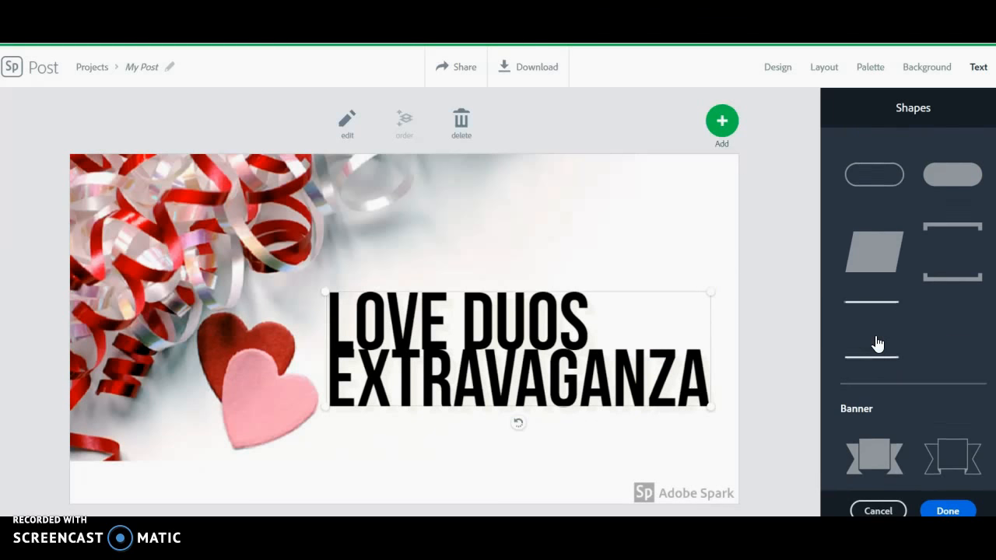
{"action": "scroll", "coordinate": [877, 343], "scroll_direction": "down", "scroll_amount": 2}
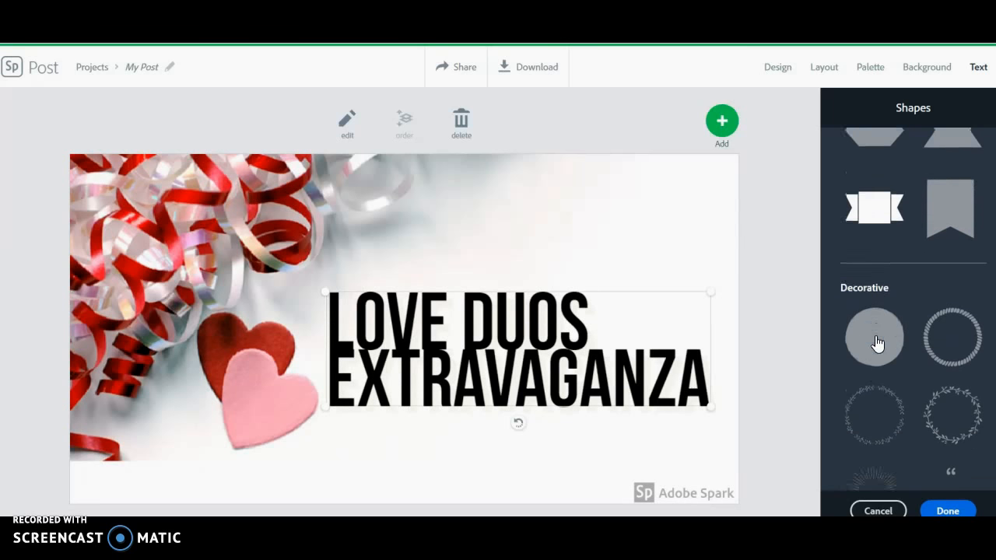
{"action": "scroll", "coordinate": [877, 343], "scroll_direction": "down", "scroll_amount": 1}
{"action": "scroll", "coordinate": [876, 343], "scroll_direction": "down", "scroll_amount": 5}
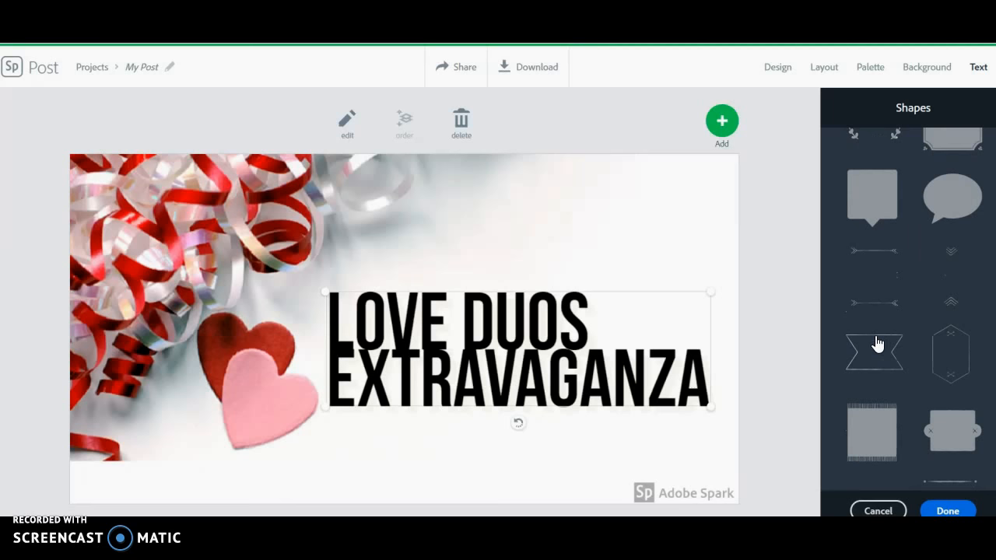
{"action": "scroll", "coordinate": [877, 344], "scroll_direction": "up", "scroll_amount": 1}
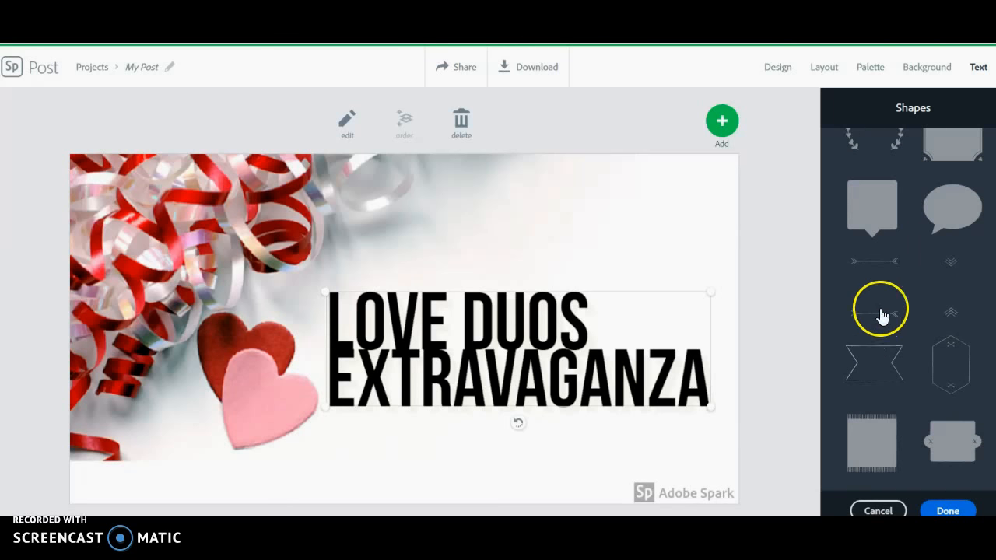
{"action": "scroll", "coordinate": [877, 319], "scroll_direction": "down", "scroll_amount": 3}
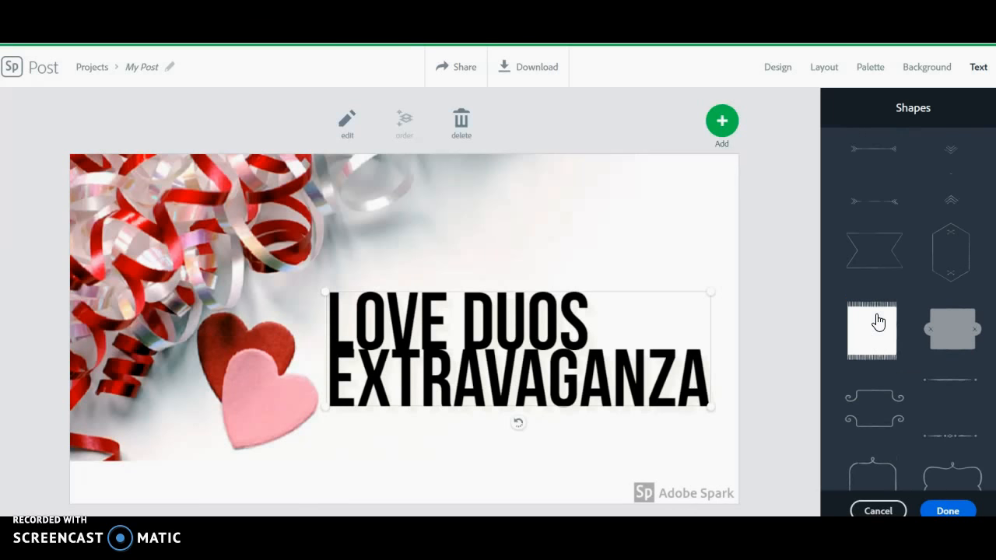
{"action": "scroll", "coordinate": [878, 321], "scroll_direction": "up", "scroll_amount": 8}
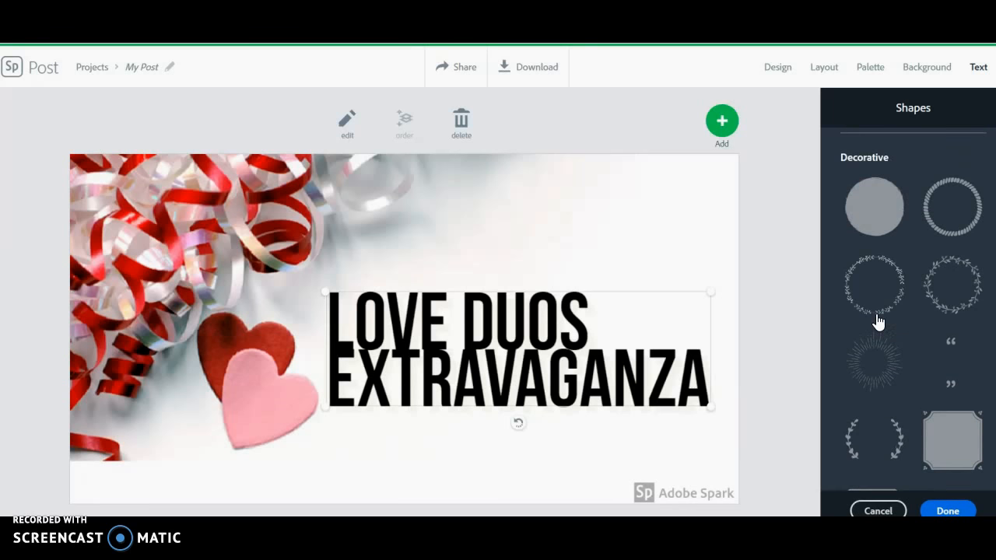
{"action": "scroll", "coordinate": [878, 320], "scroll_direction": "up", "scroll_amount": 2}
{"action": "scroll", "coordinate": [878, 321], "scroll_direction": "down", "scroll_amount": 5}
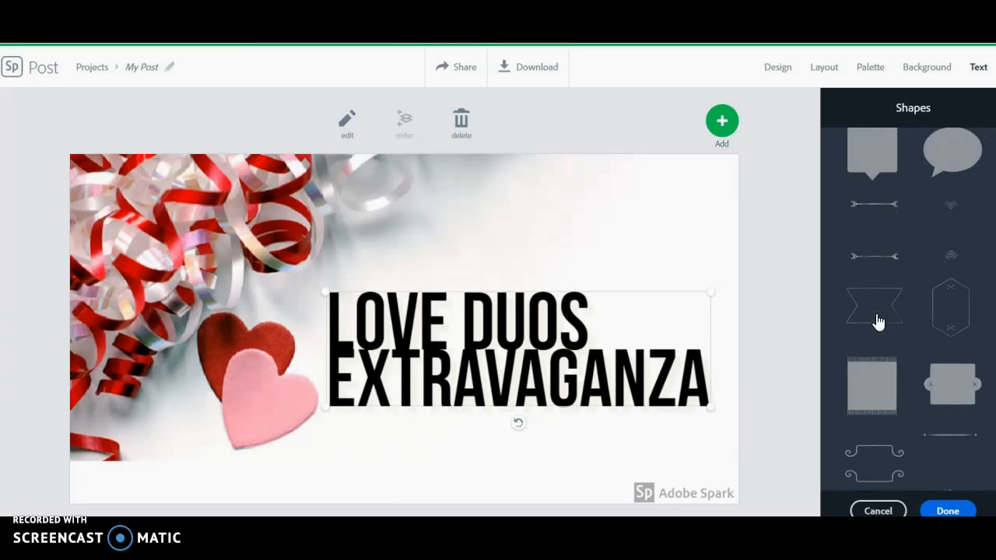
{"action": "scroll", "coordinate": [878, 321], "scroll_direction": "down", "scroll_amount": 7}
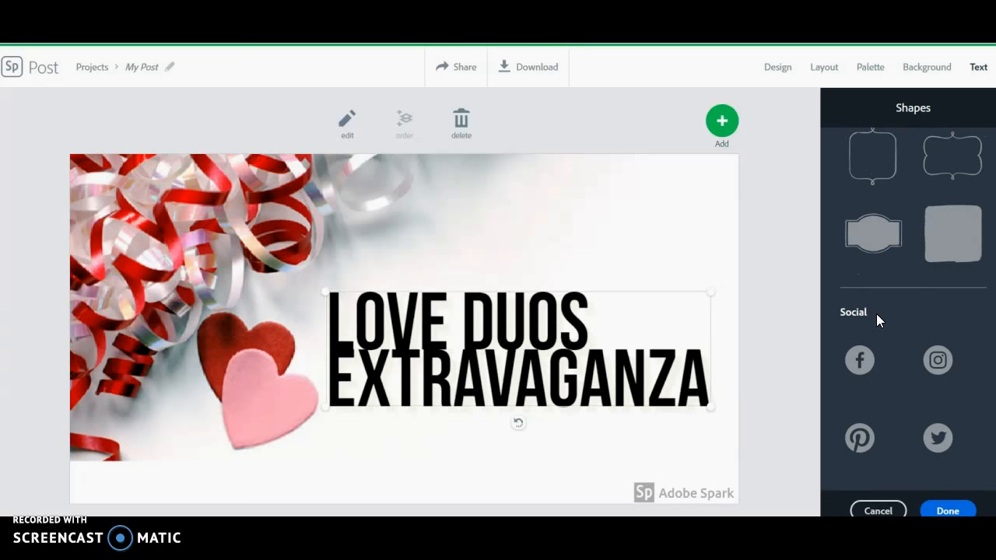
{"action": "scroll", "coordinate": [878, 319], "scroll_direction": "up", "scroll_amount": 5}
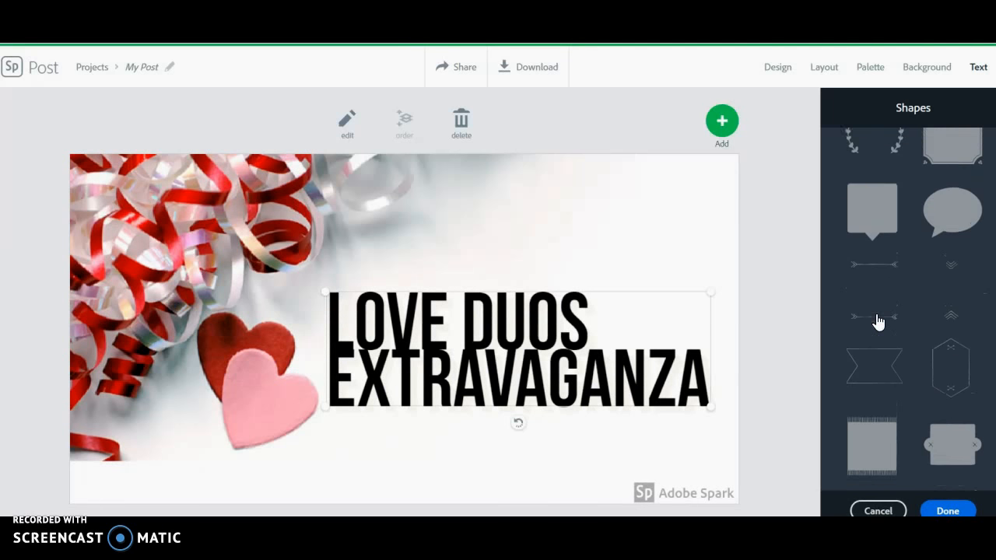
{"action": "left_click", "coordinate": [948, 511]}
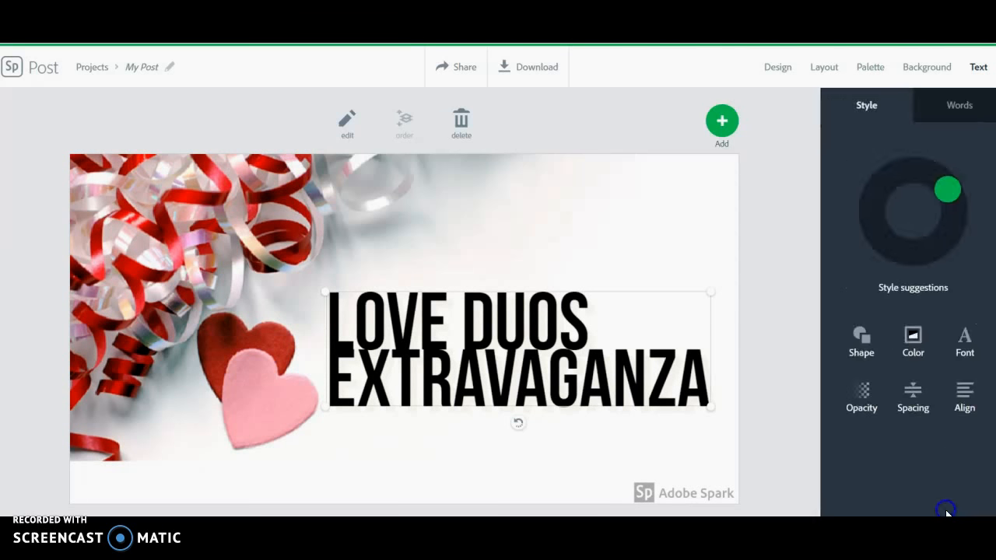
- Try swapping the title's lettering and shadow colors, and swap them back
{"action": "left_click", "coordinate": [913, 342]}
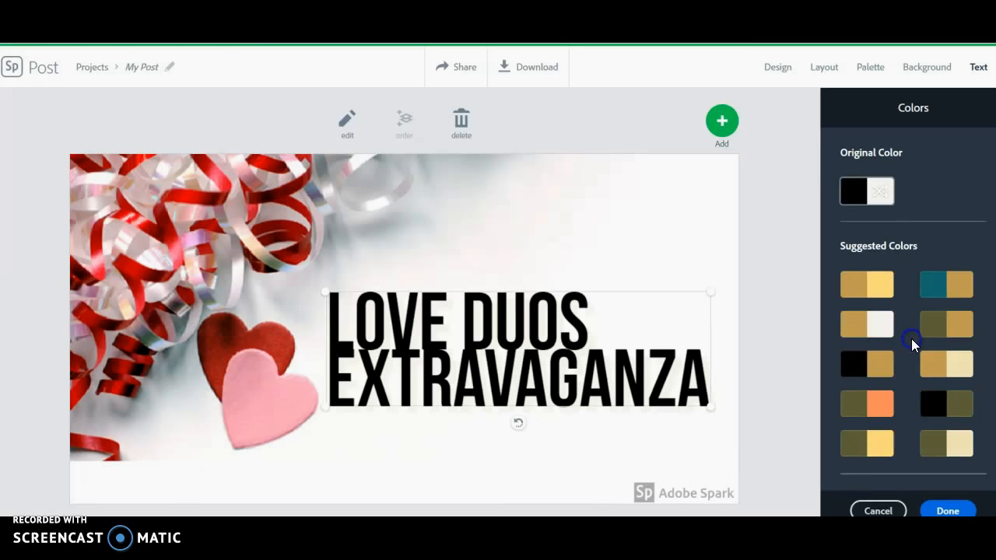
{"action": "left_click", "coordinate": [882, 200]}
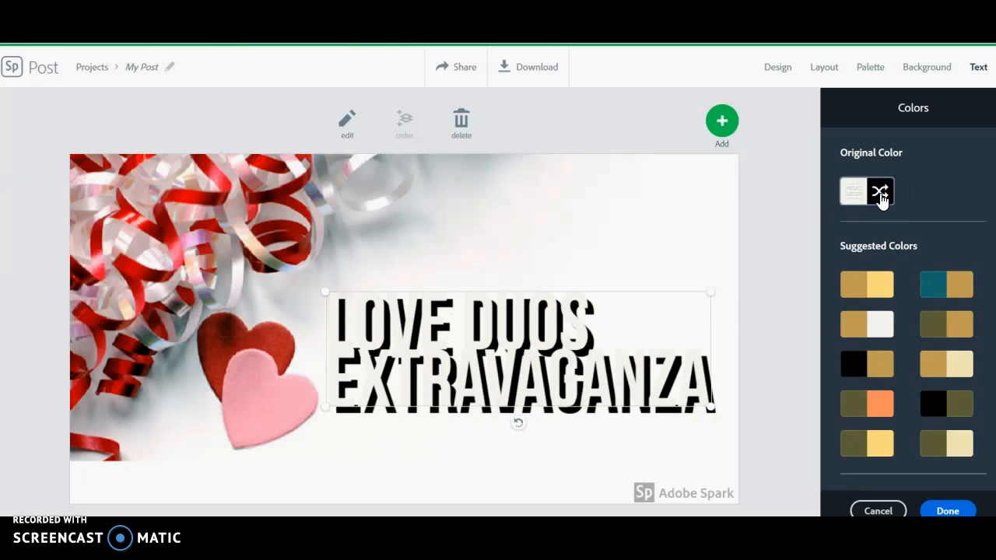
{"action": "left_click", "coordinate": [880, 200]}
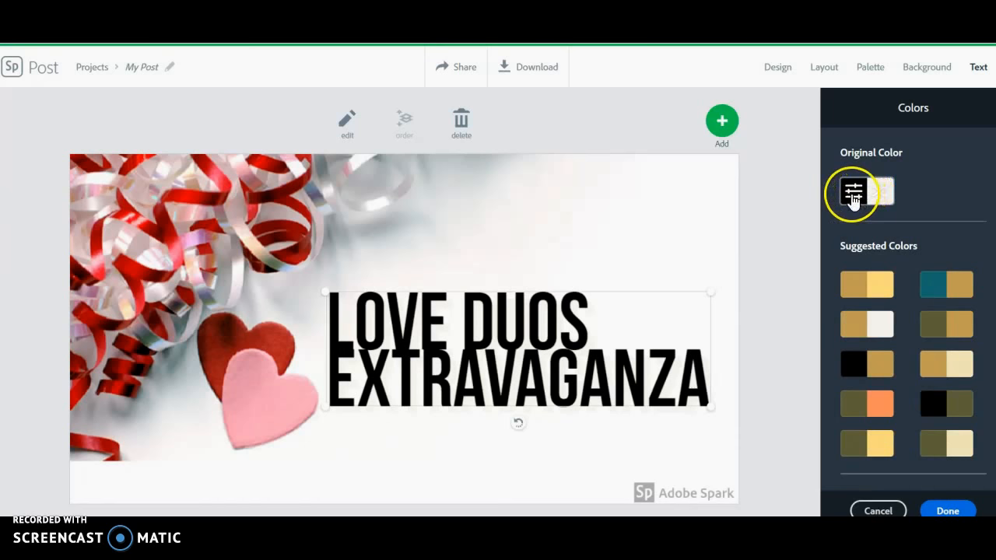
- Recolor the title's lettering from the expanded swatches, trying hot pink and settling on medium pink
{"action": "left_click", "coordinate": [854, 200]}
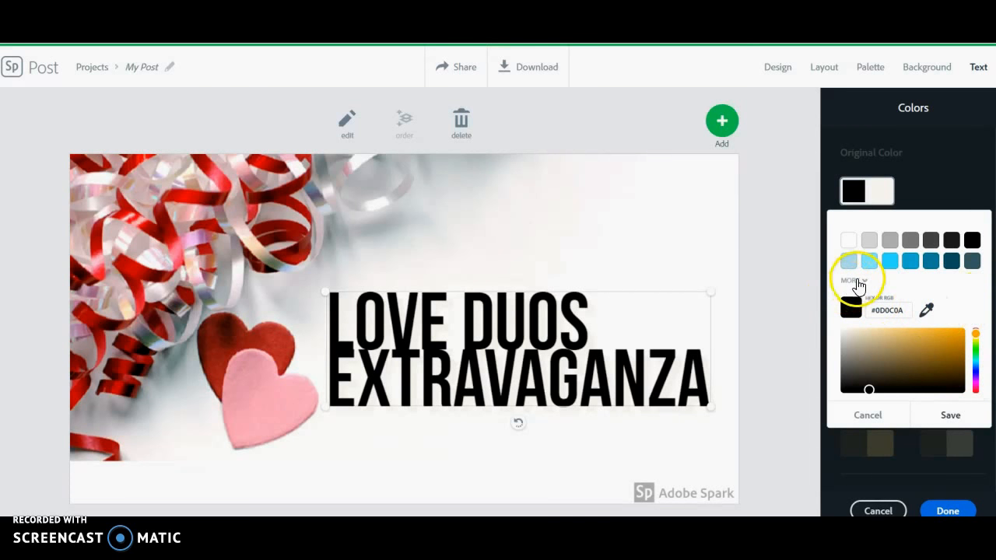
{"action": "left_click", "coordinate": [856, 282]}
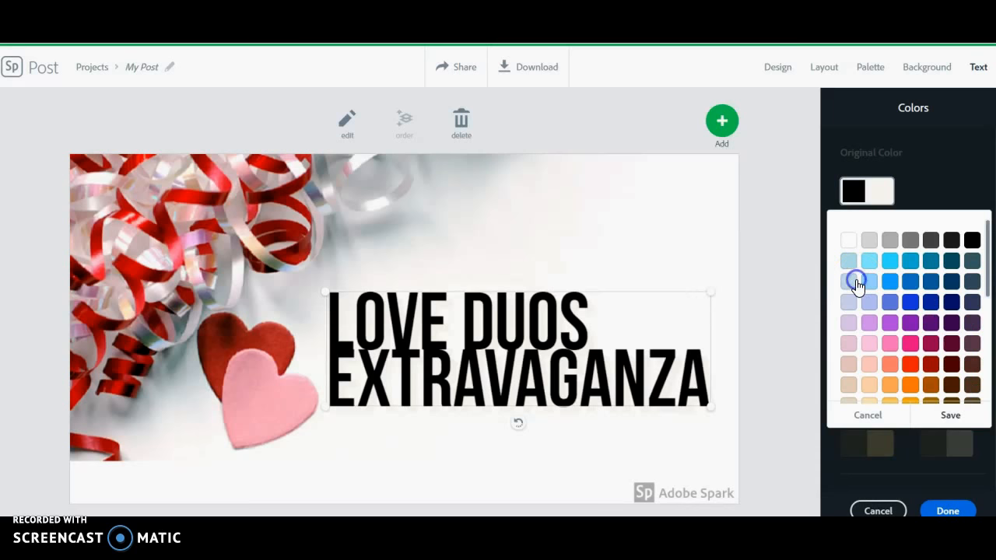
{"action": "left_click", "coordinate": [912, 345]}
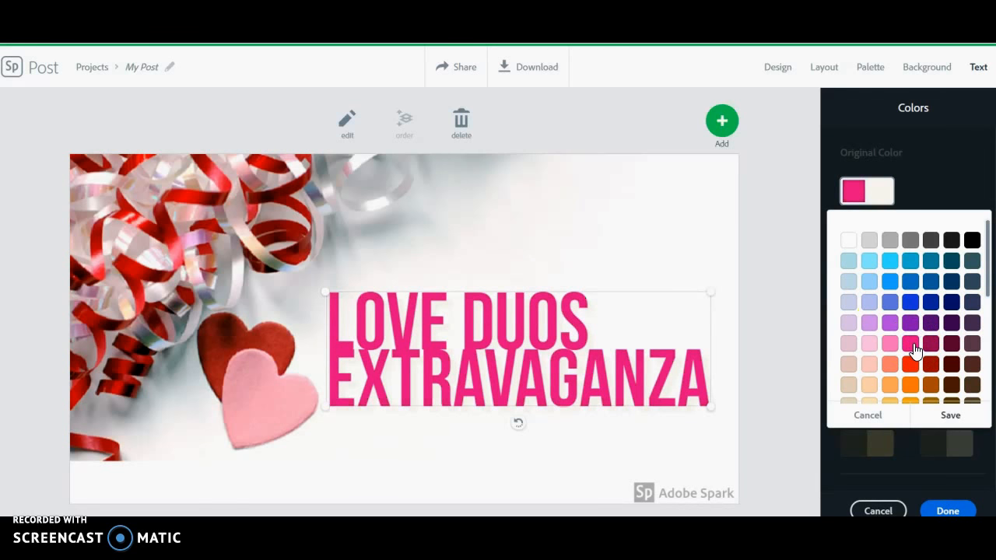
{"action": "left_click", "coordinate": [890, 345]}
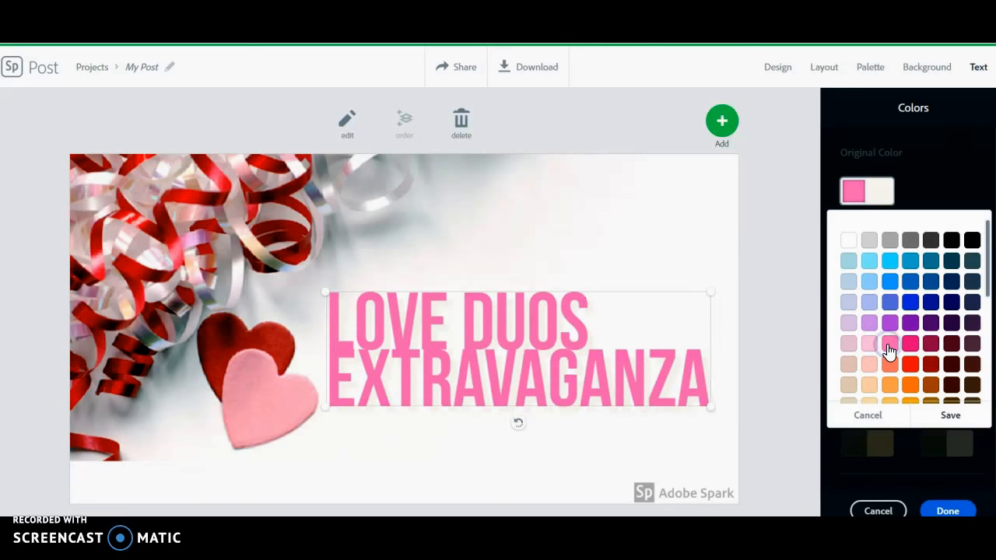
- Recolor the title's shadow, trying bright red and settling on dark red
{"action": "left_click", "coordinate": [875, 196]}
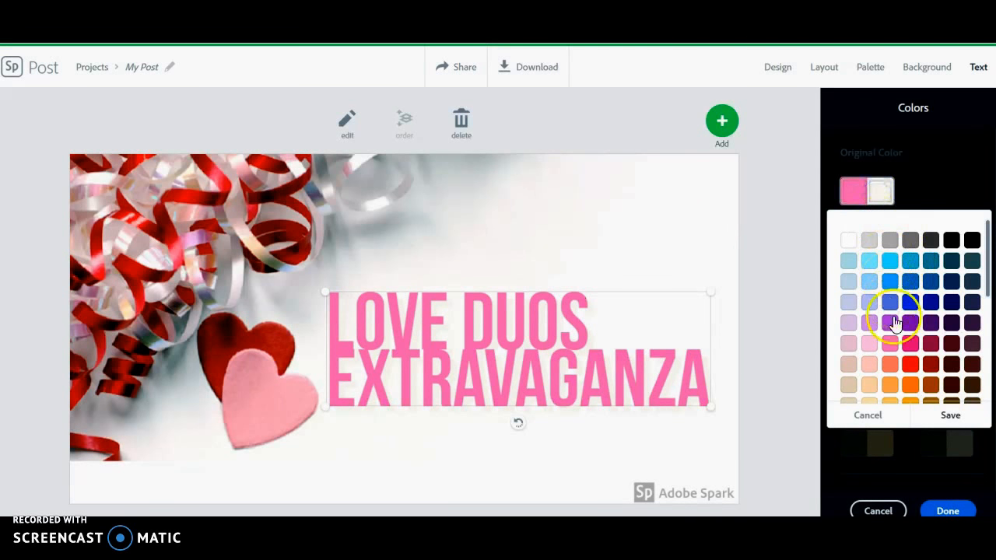
{"action": "left_click", "coordinate": [910, 366]}
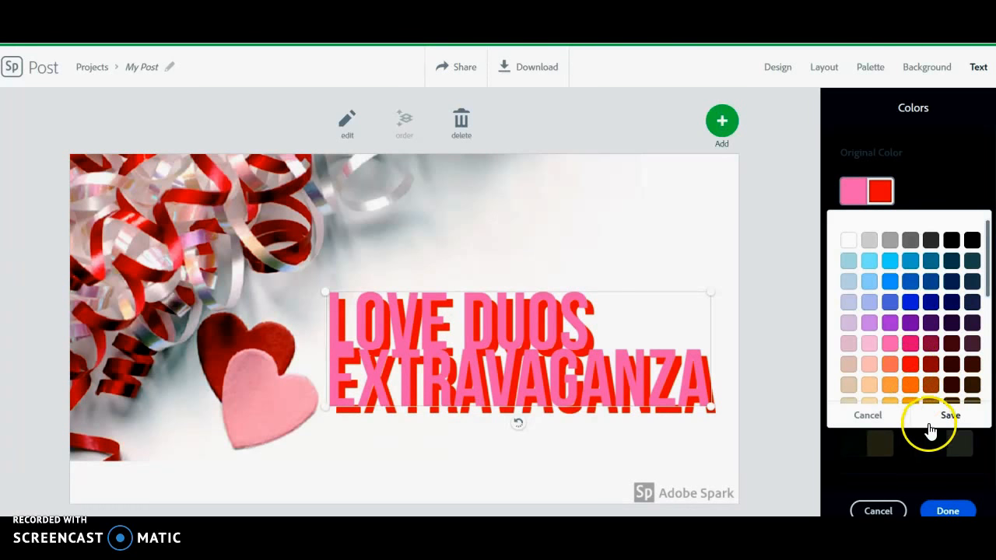
{"action": "scroll", "coordinate": [937, 333], "scroll_direction": "down", "scroll_amount": 3}
{"action": "scroll", "coordinate": [936, 331], "scroll_direction": "down", "scroll_amount": 3}
{"action": "left_click", "coordinate": [937, 349]}
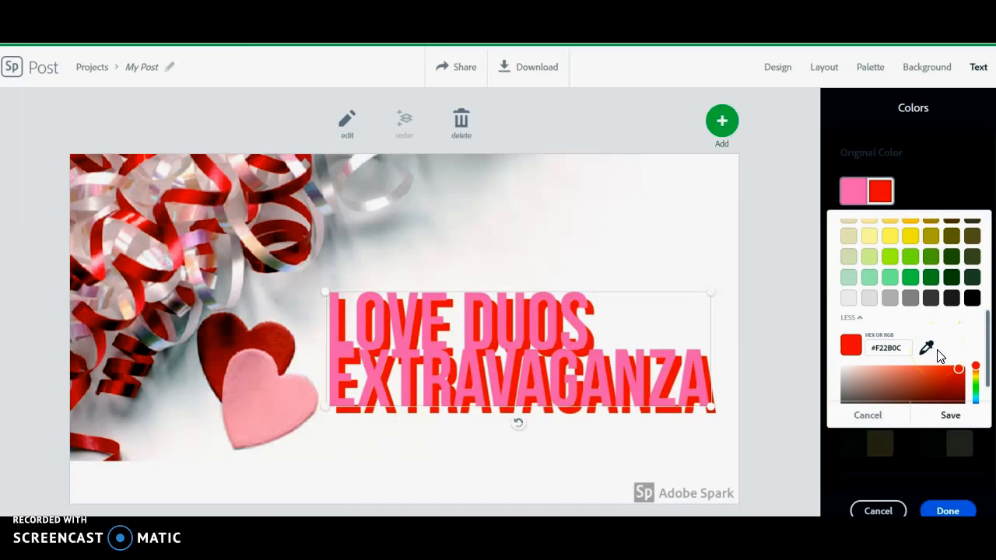
{"action": "scroll", "coordinate": [928, 272], "scroll_direction": "down", "scroll_amount": 1}
{"action": "scroll", "coordinate": [929, 270], "scroll_direction": "up", "scroll_amount": 2}
{"action": "scroll", "coordinate": [927, 272], "scroll_direction": "up", "scroll_amount": 3}
{"action": "left_click", "coordinate": [930, 311]}
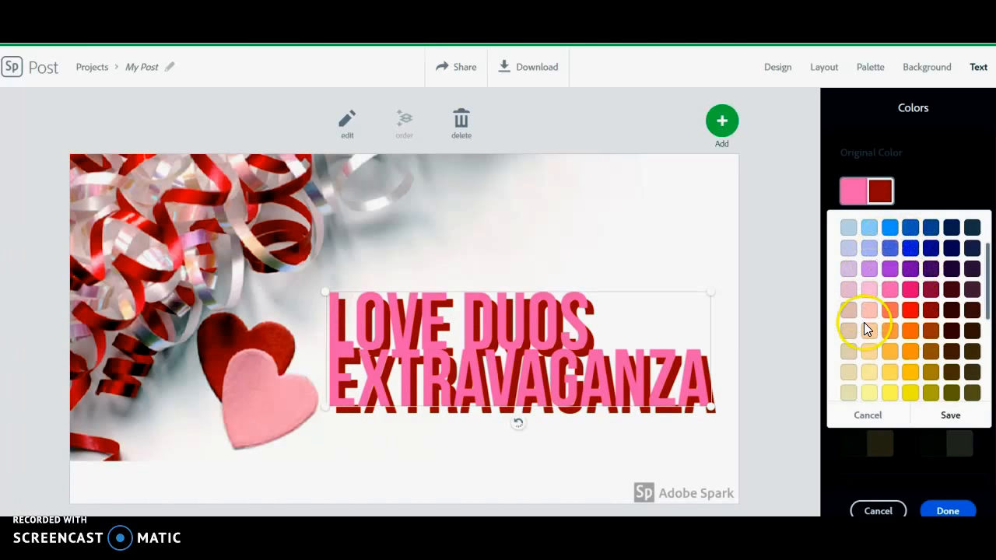
- Change the title's lettering to light pink, save the custom color, and accept the color pair
{"action": "left_click", "coordinate": [872, 293]}
{"action": "left_click", "coordinate": [854, 190]}
{"action": "left_click", "coordinate": [871, 294]}
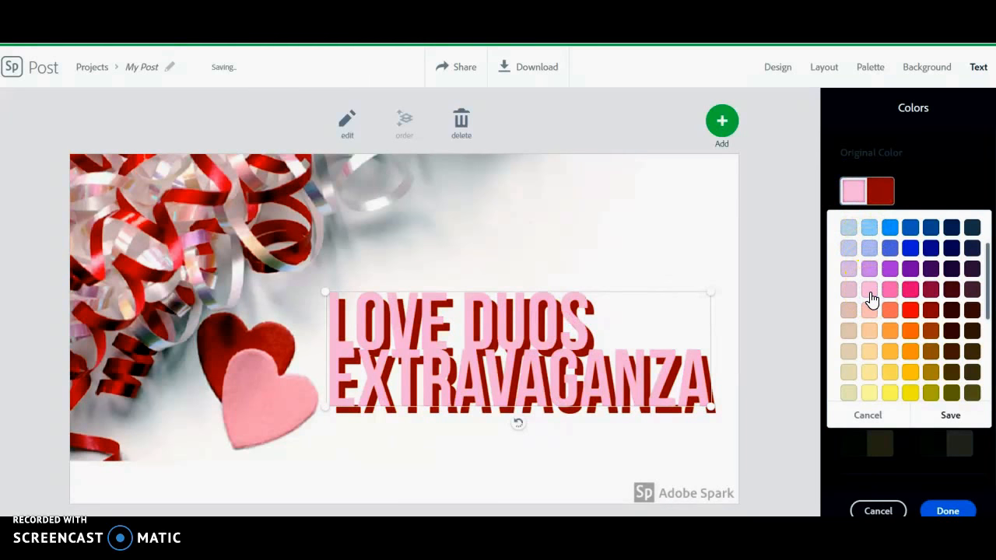
{"action": "left_click", "coordinate": [888, 248]}
{"action": "left_click", "coordinate": [953, 419]}
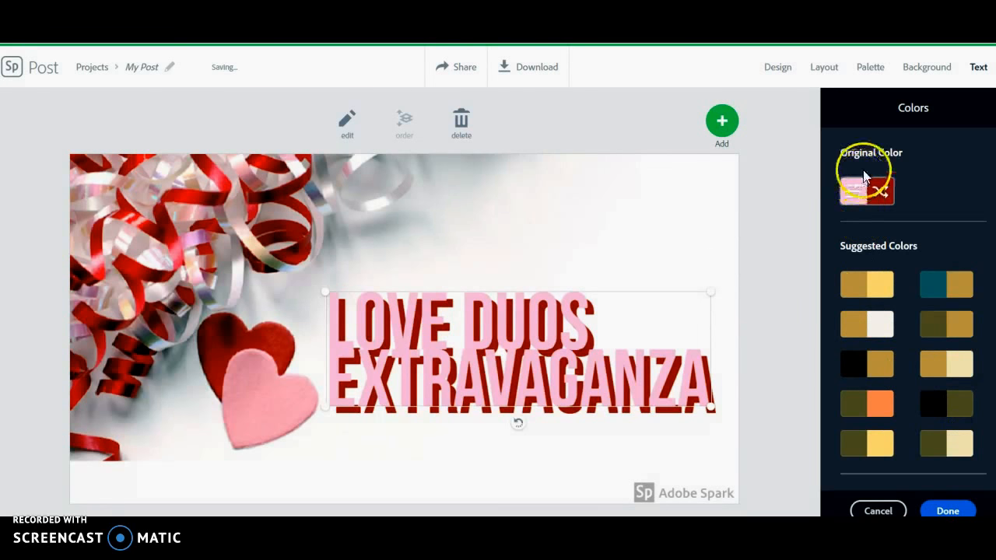
{"action": "left_click", "coordinate": [951, 510]}
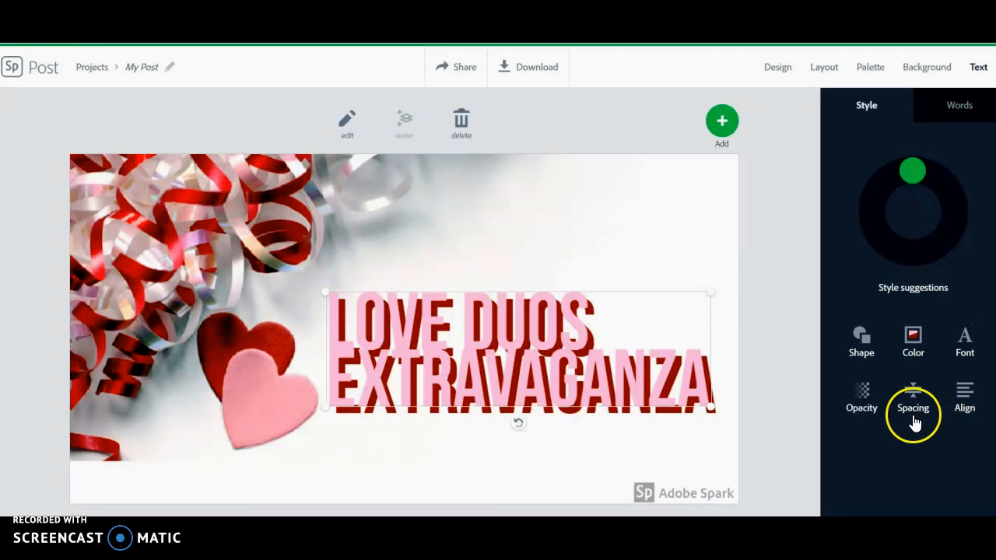
- Cycle the title's spacing to a wide gap between the two lines, and try its opacity, leaving it fully opaque
{"action": "left_click", "coordinate": [914, 397]}
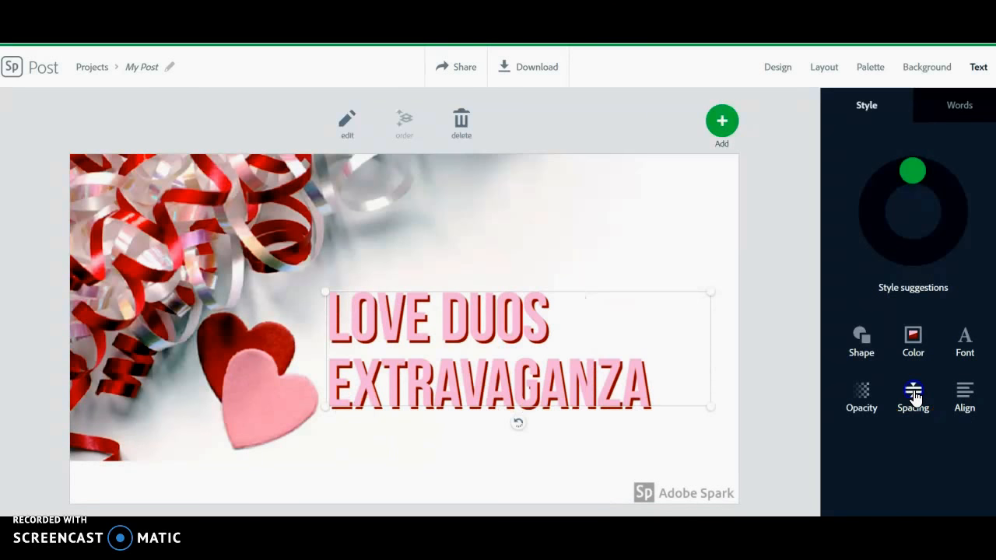
{"action": "left_click", "coordinate": [914, 396]}
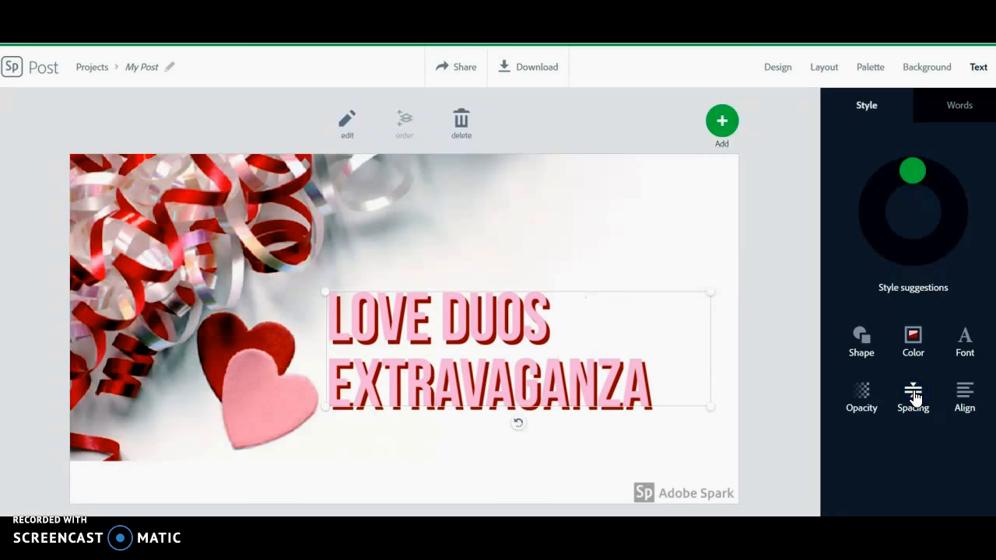
{"action": "left_click", "coordinate": [914, 397]}
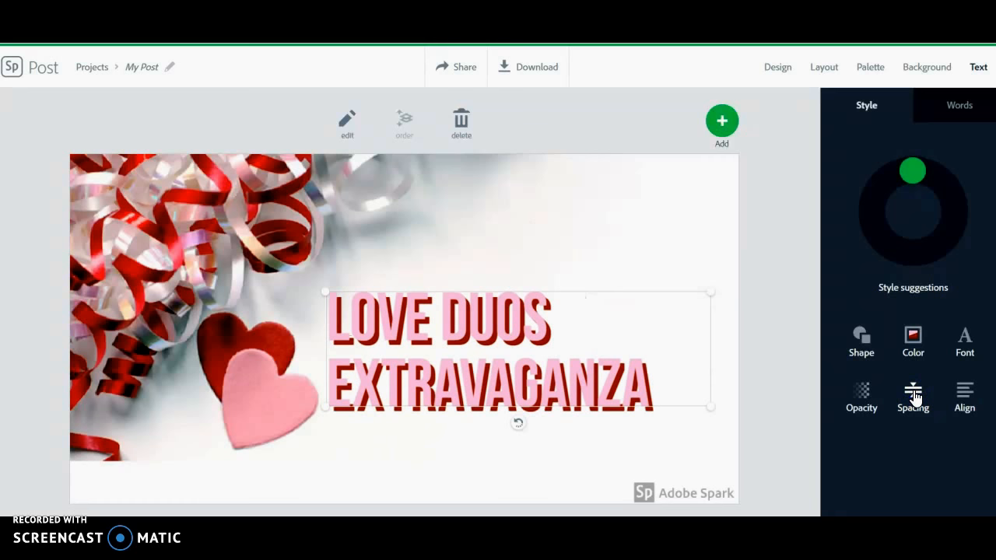
{"action": "left_click", "coordinate": [915, 397]}
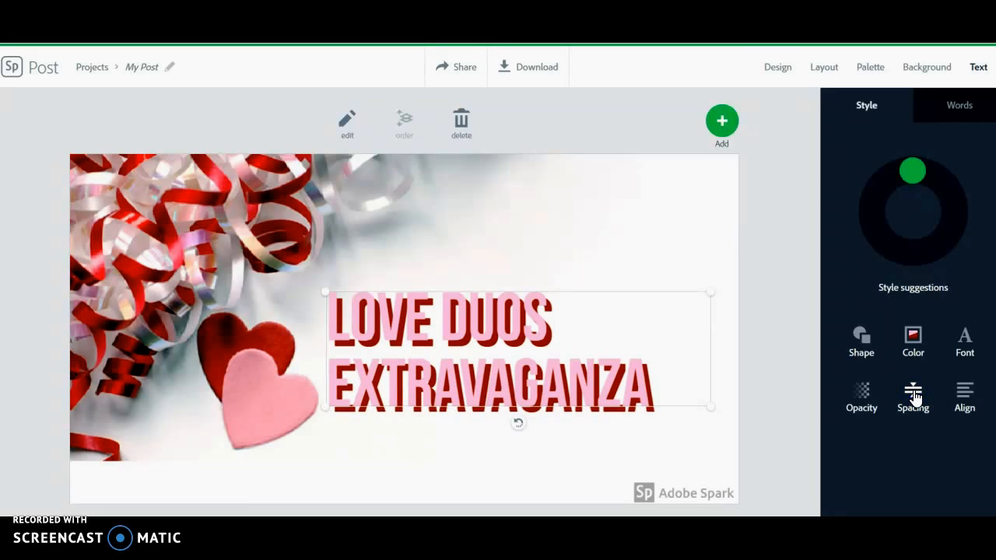
{"action": "left_click", "coordinate": [915, 397]}
{"action": "left_click", "coordinate": [915, 398]}
{"action": "left_click", "coordinate": [915, 397]}
{"action": "left_click", "coordinate": [915, 398]}
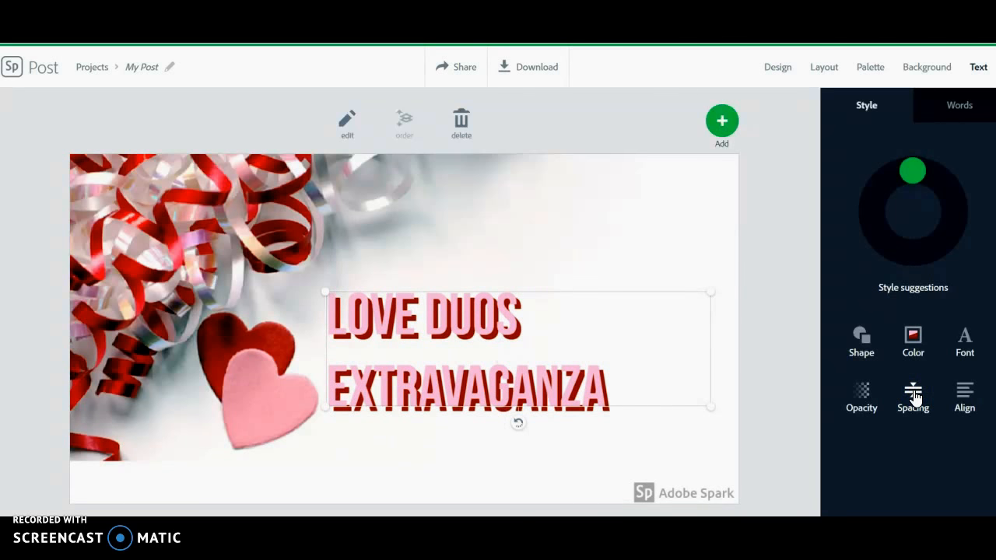
{"action": "left_click", "coordinate": [862, 393]}
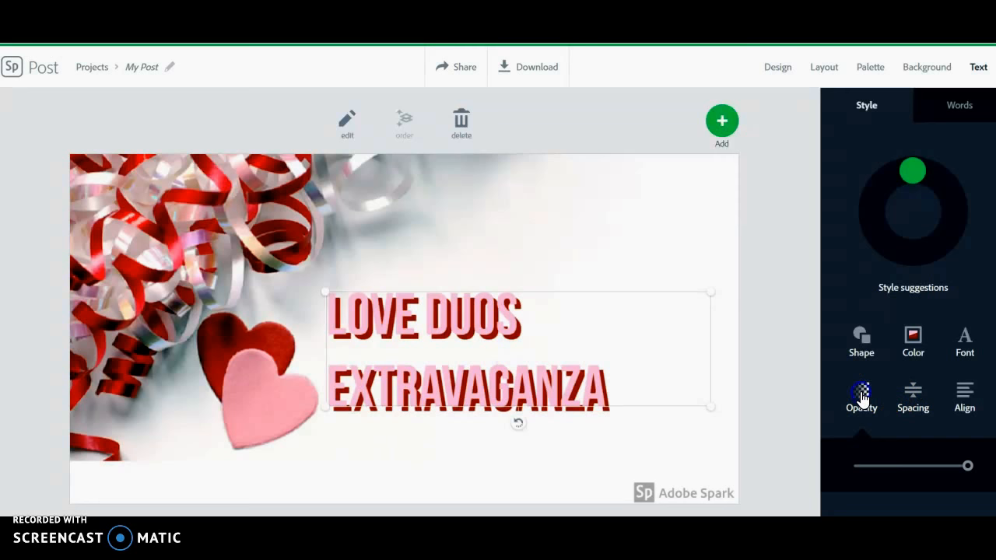
{"action": "left_click_drag", "start_coordinate": [967, 466], "coordinate": [985, 490]}
- Center-align the title's text and enlarge its box so that EXTRAVAGANZA fills the width beside the hearts
{"action": "left_click", "coordinate": [965, 397]}
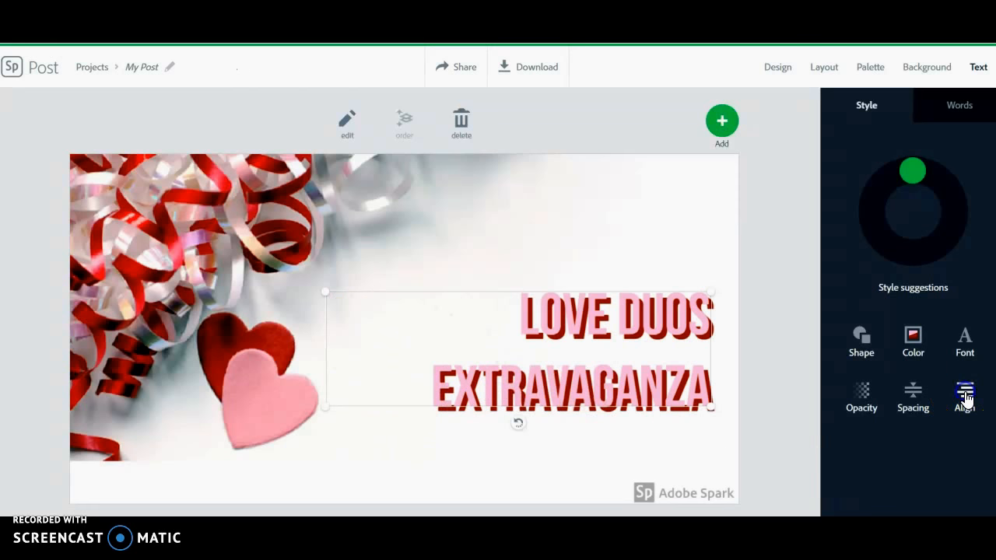
{"action": "left_click", "coordinate": [965, 397]}
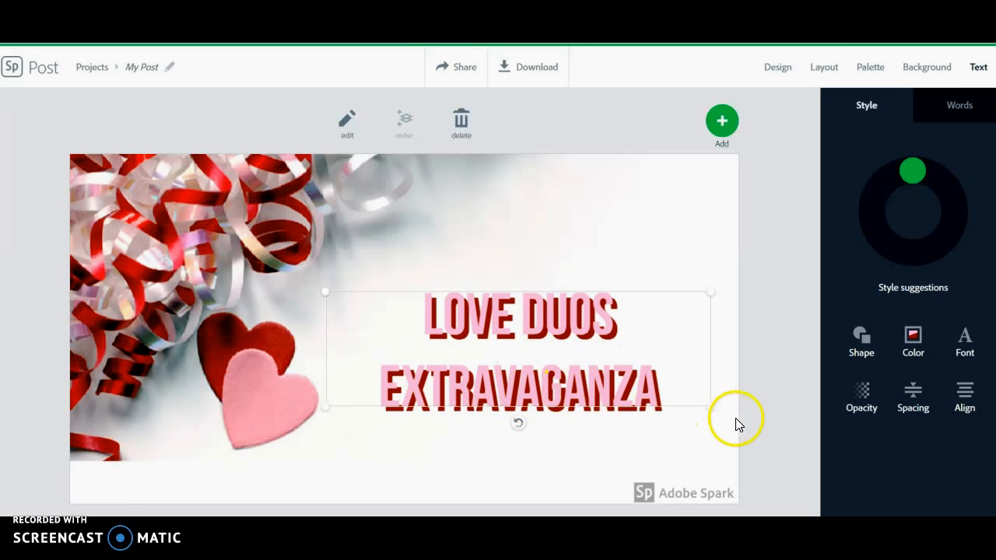
{"action": "left_click", "coordinate": [713, 411]}
{"action": "left_click_drag", "start_coordinate": [713, 410], "coordinate": [729, 451]}
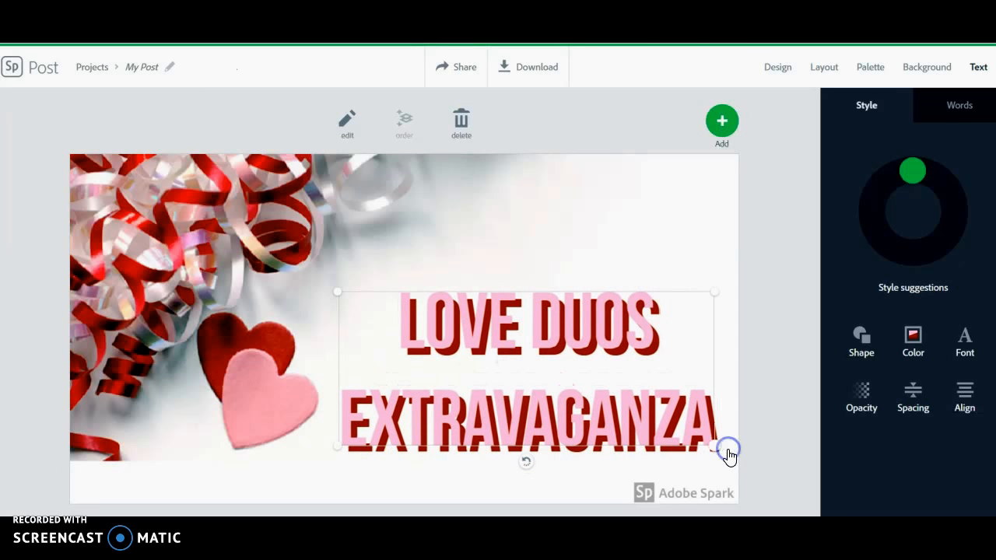
- Try the Lato Black Italic, Flood and Lobster fonts on the title
{"action": "left_click", "coordinate": [968, 341]}
{"action": "left_click", "coordinate": [935, 244]}
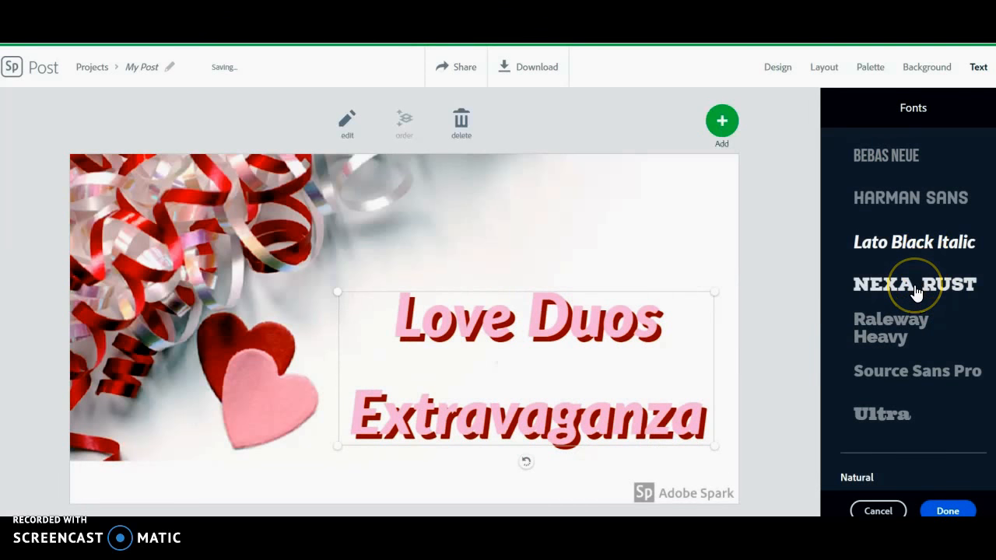
{"action": "scroll", "coordinate": [915, 291], "scroll_direction": "down", "scroll_amount": 5}
{"action": "left_click", "coordinate": [895, 261]}
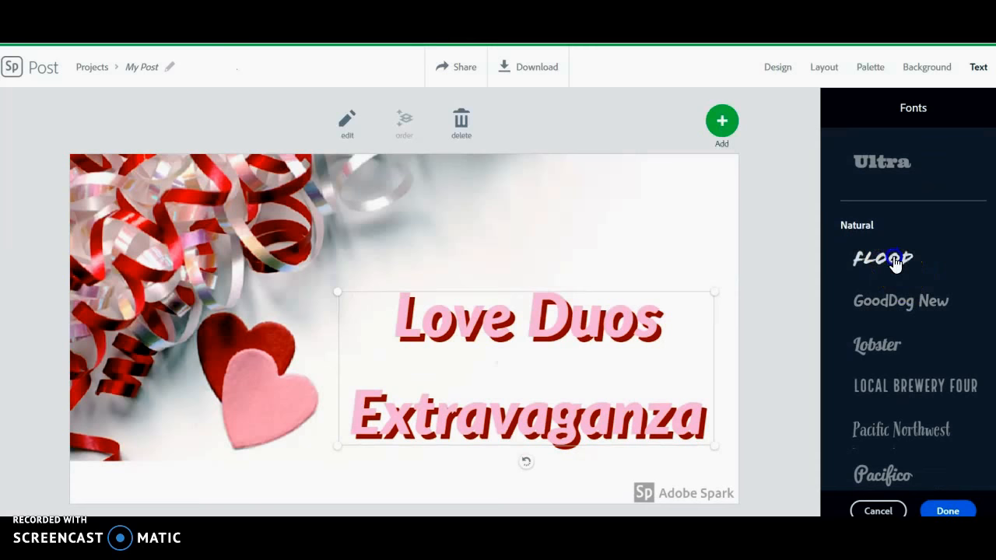
{"action": "left_click", "coordinate": [885, 341]}
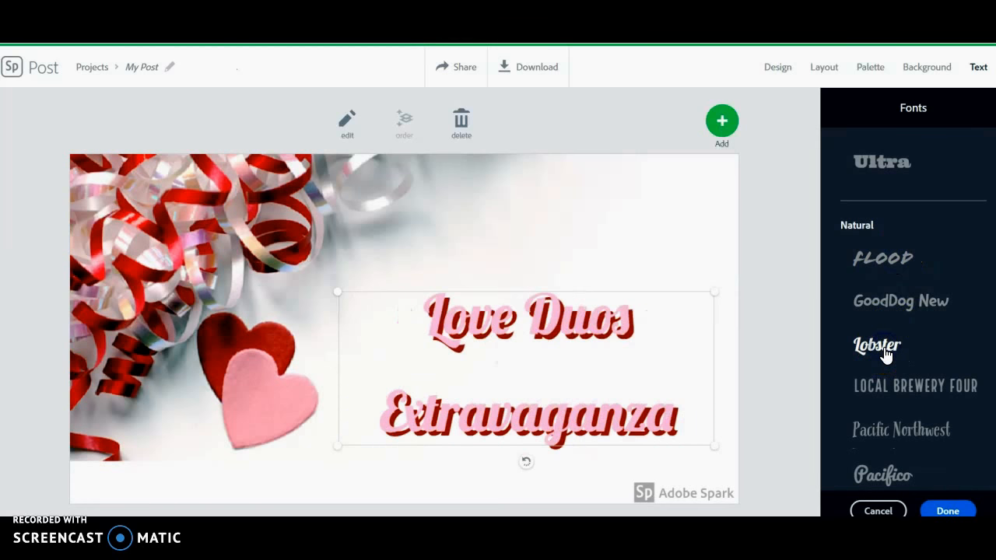
- Look through the Natural, Expressive and Loud fonts for the title, dismissing the Facebook notification
{"action": "left_click", "coordinate": [910, 402]}
{"action": "scroll", "coordinate": [912, 402], "scroll_direction": "down", "scroll_amount": 3}
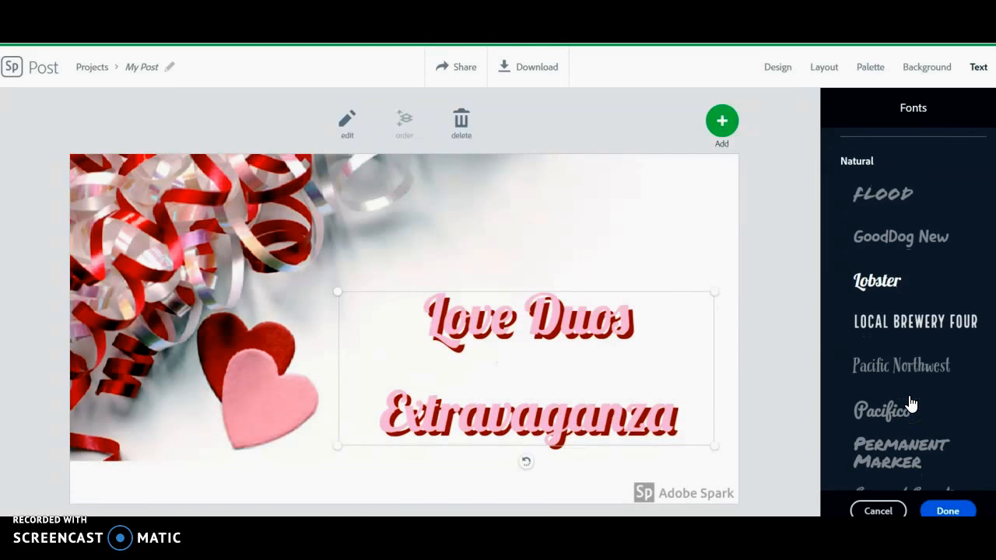
{"action": "scroll", "coordinate": [912, 403], "scroll_direction": "down", "scroll_amount": 6}
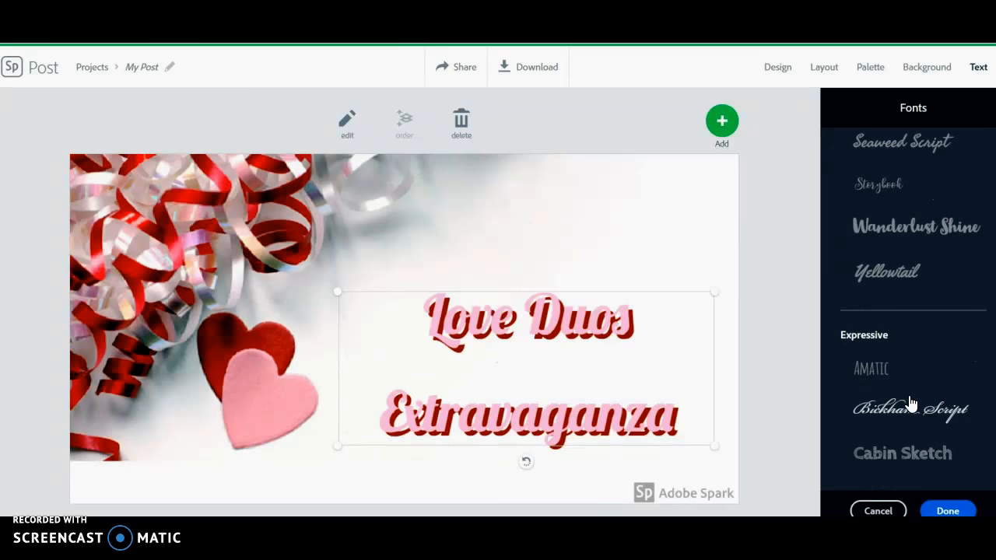
{"action": "scroll", "coordinate": [911, 402], "scroll_direction": "down", "scroll_amount": 4}
{"action": "scroll", "coordinate": [912, 402], "scroll_direction": "up", "scroll_amount": 8}
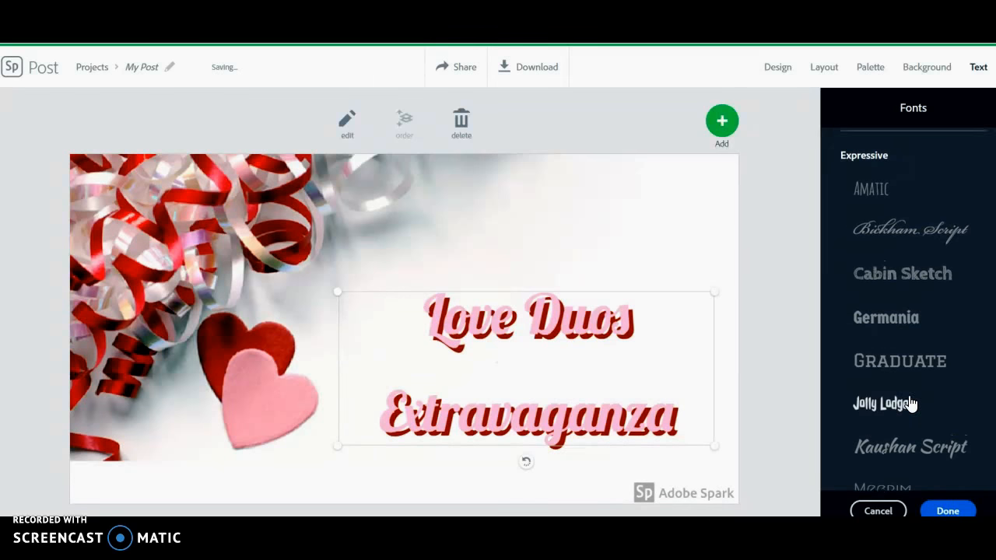
{"action": "scroll", "coordinate": [911, 403], "scroll_direction": "up", "scroll_amount": 12}
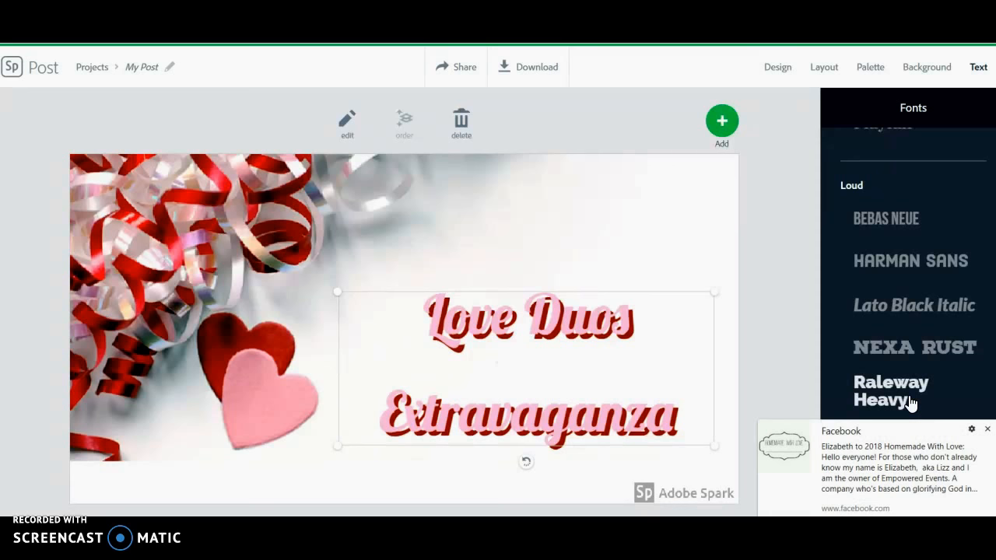
{"action": "left_click", "coordinate": [988, 429]}
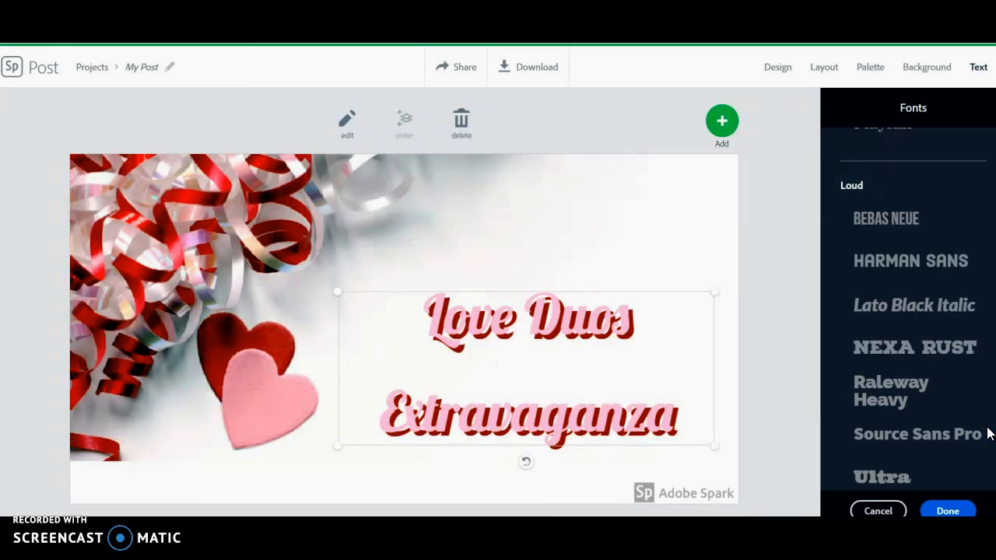
- Try the Nexa Rust, Harman Sans and Bebas Neue fonts on the title
{"action": "left_click", "coordinate": [937, 348]}
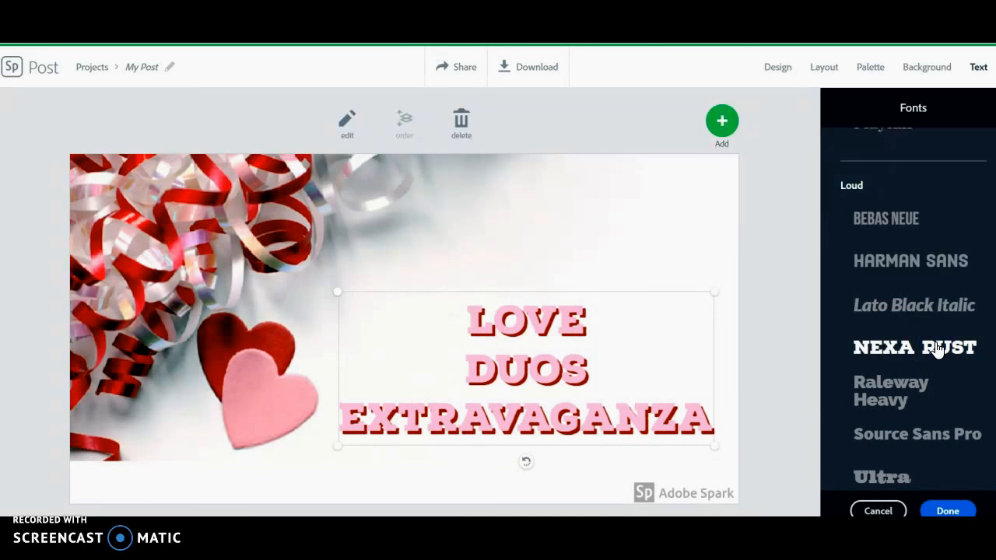
{"action": "left_click", "coordinate": [891, 263]}
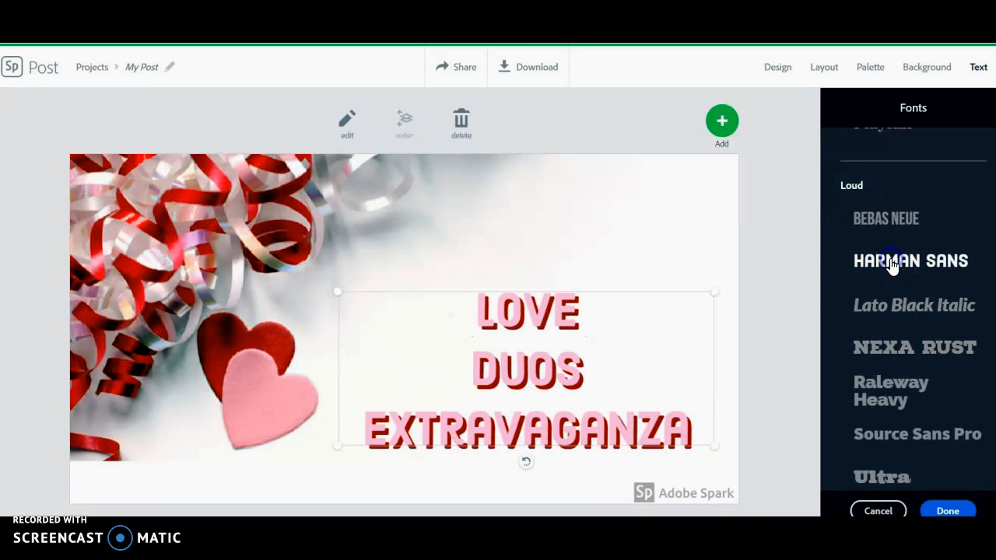
{"action": "left_click", "coordinate": [892, 222]}
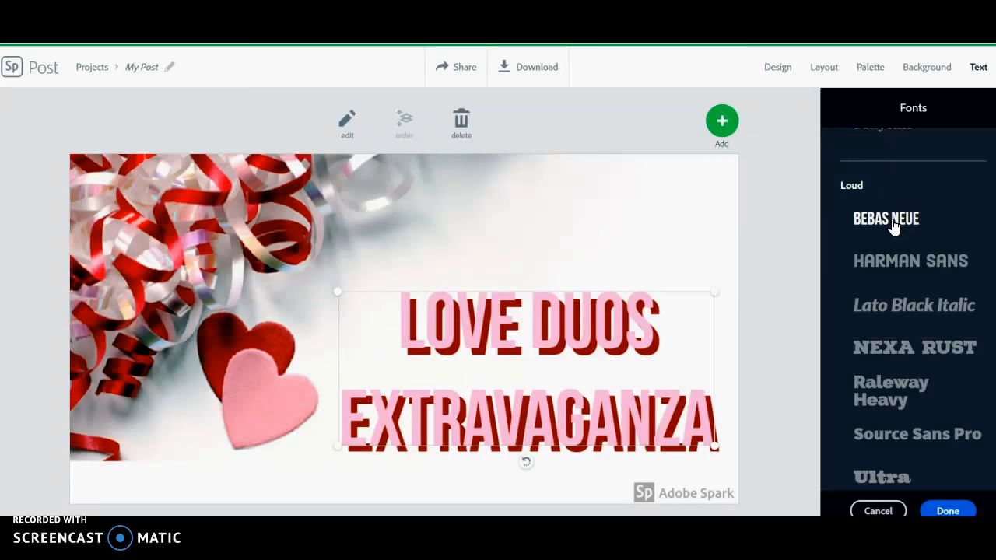
- Try the Voltaire, Economica and Montserrat fonts on the title, dismissing the Facebook notification
{"action": "scroll", "coordinate": [894, 225], "scroll_direction": "down", "scroll_amount": 1}
{"action": "scroll", "coordinate": [893, 225], "scroll_direction": "up", "scroll_amount": 3}
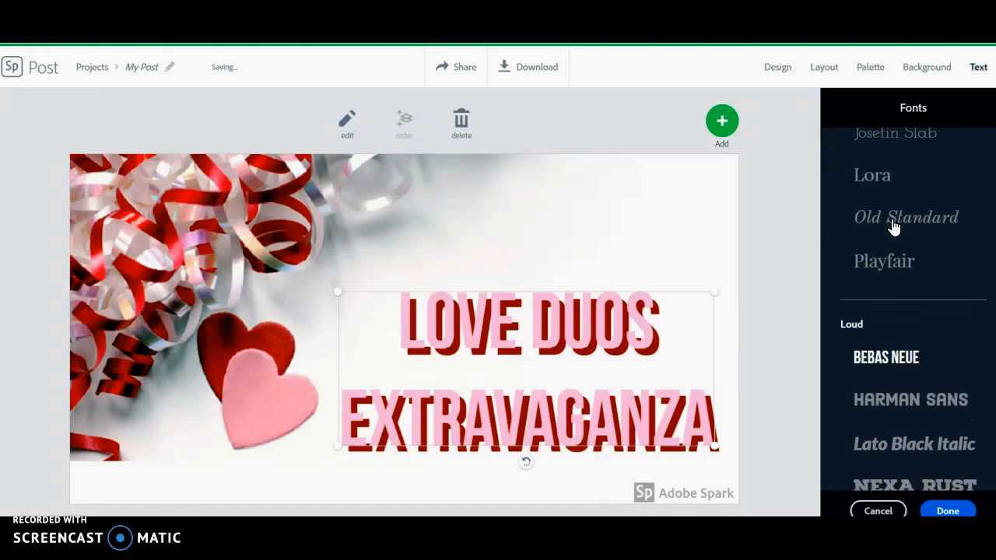
{"action": "scroll", "coordinate": [894, 225], "scroll_direction": "up", "scroll_amount": 3}
{"action": "scroll", "coordinate": [894, 226], "scroll_direction": "up", "scroll_amount": 2}
{"action": "scroll", "coordinate": [894, 225], "scroll_direction": "up", "scroll_amount": 2}
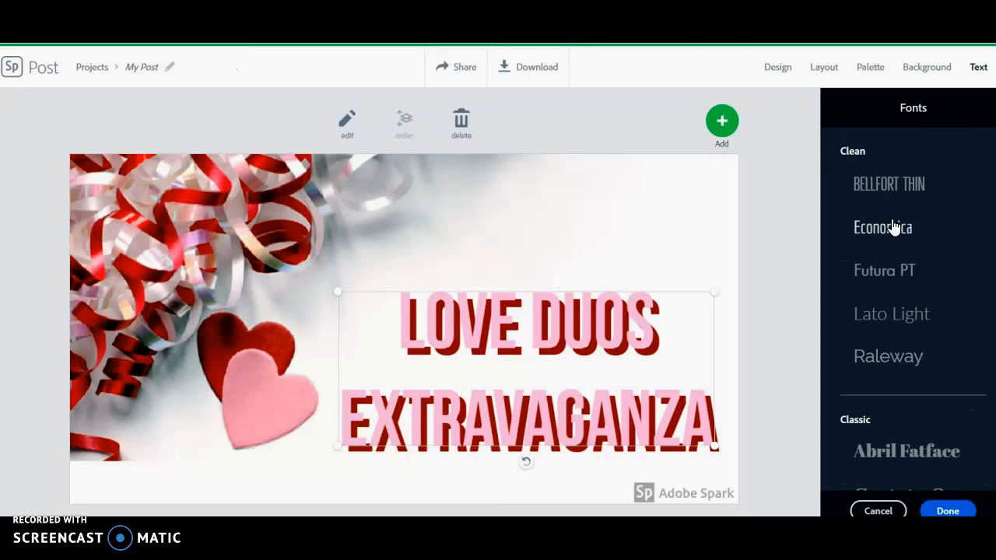
{"action": "scroll", "coordinate": [894, 225], "scroll_direction": "up", "scroll_amount": 2}
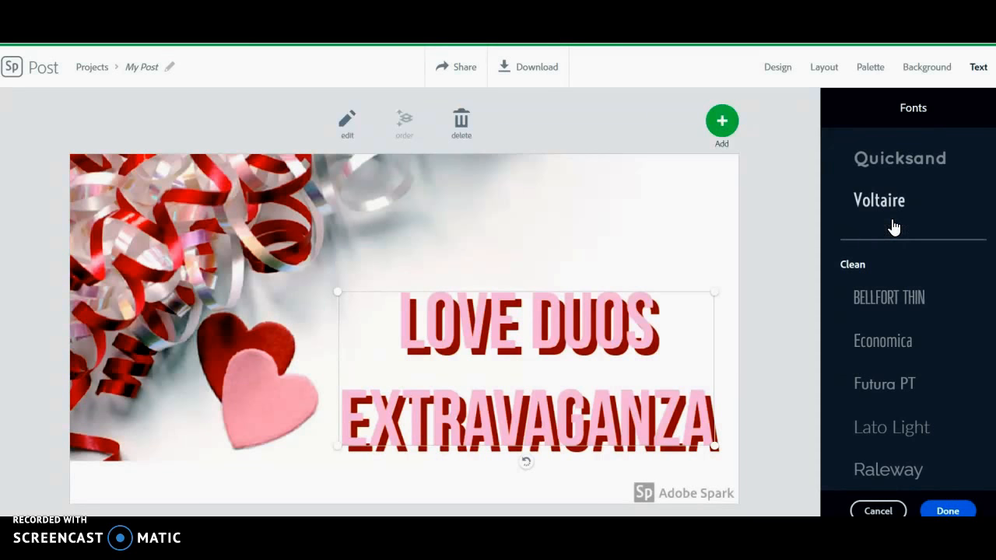
{"action": "scroll", "coordinate": [894, 226], "scroll_direction": "up", "scroll_amount": 1}
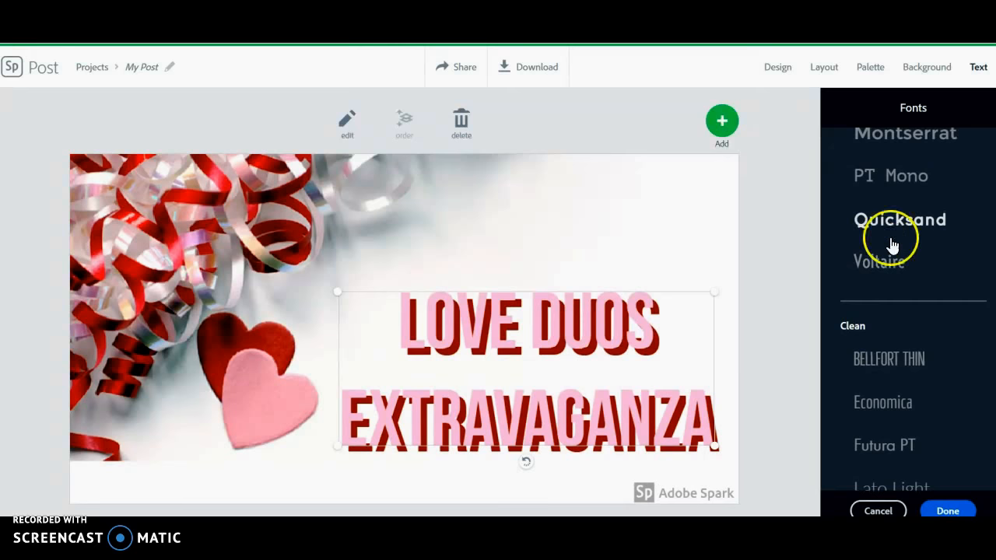
{"action": "left_click", "coordinate": [882, 279]}
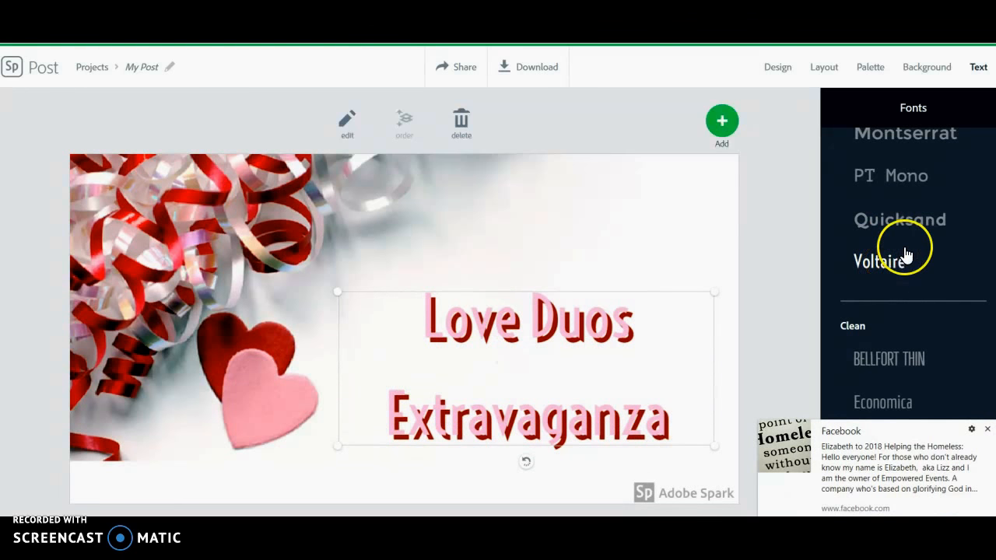
{"action": "left_click", "coordinate": [986, 429]}
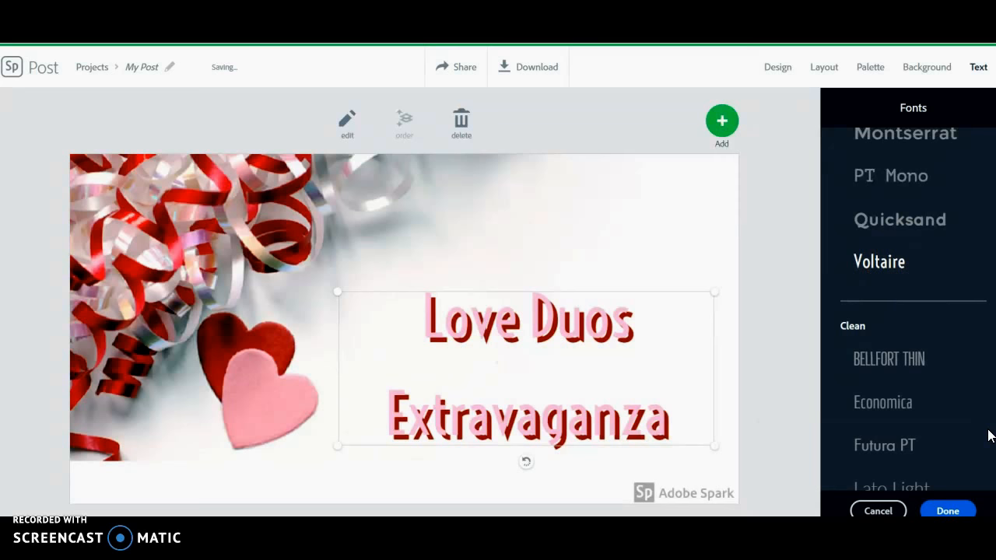
{"action": "left_click", "coordinate": [895, 417]}
{"action": "scroll", "coordinate": [938, 340], "scroll_direction": "down", "scroll_amount": 1}
{"action": "scroll", "coordinate": [939, 340], "scroll_direction": "up", "scroll_amount": 5}
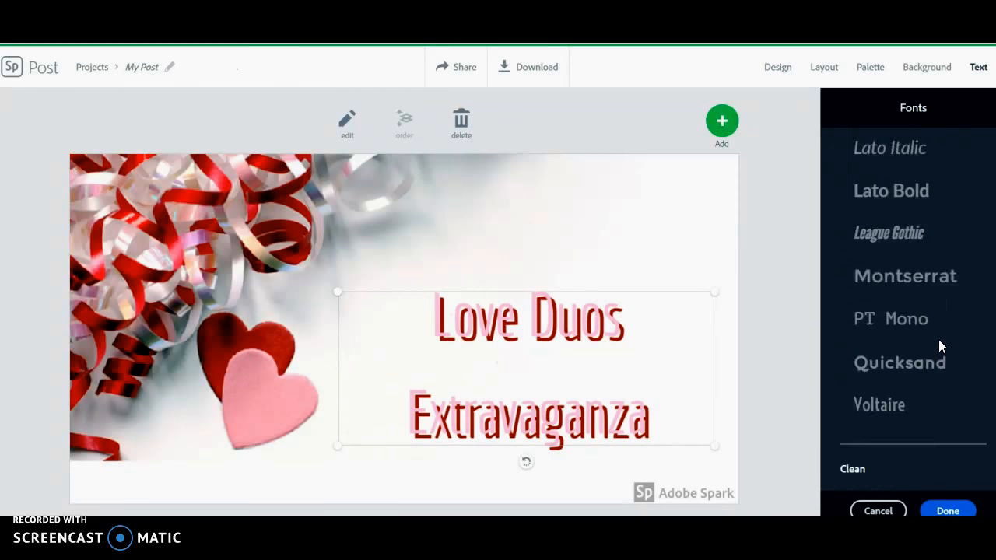
{"action": "left_click", "coordinate": [928, 337]}
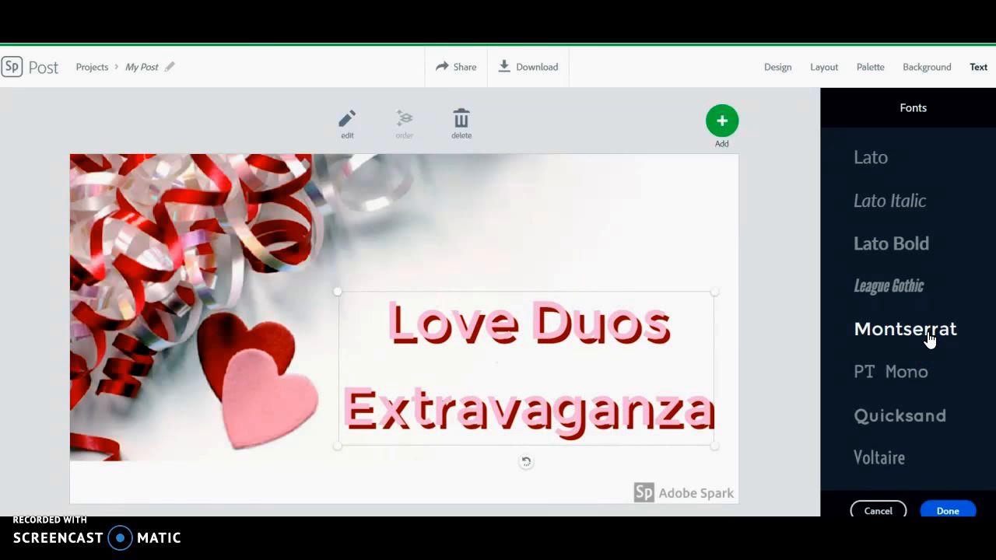
- Set the title's font to Bebas Neue and enlarge its text box slightly toward the upper left
{"action": "scroll", "coordinate": [927, 340], "scroll_direction": "up", "scroll_amount": 2}
{"action": "scroll", "coordinate": [929, 339], "scroll_direction": "down", "scroll_amount": 7}
{"action": "scroll", "coordinate": [930, 339], "scroll_direction": "down", "scroll_amount": 10}
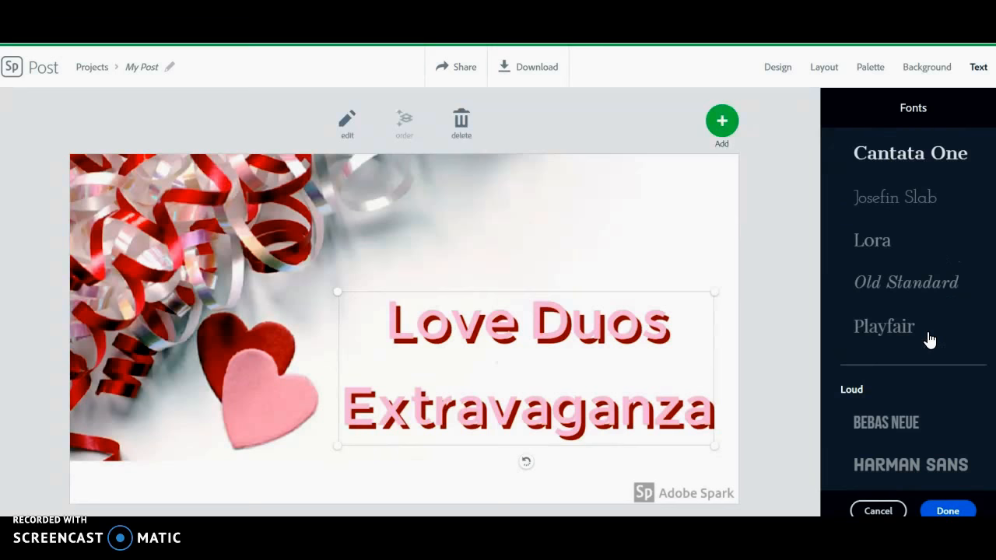
{"action": "scroll", "coordinate": [928, 331], "scroll_direction": "down", "scroll_amount": 3}
{"action": "left_click", "coordinate": [903, 298]}
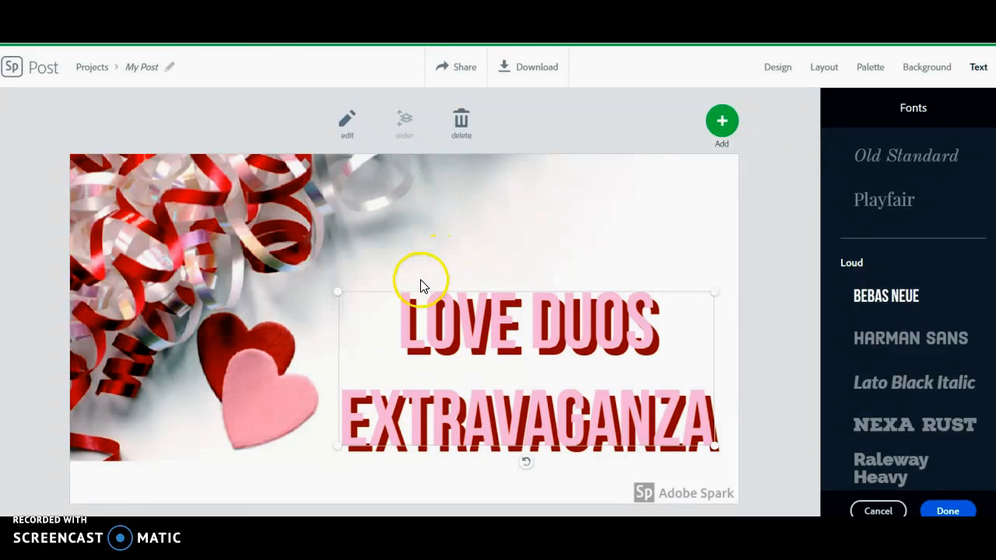
{"action": "left_click_drag", "start_coordinate": [338, 294], "coordinate": [328, 270]}
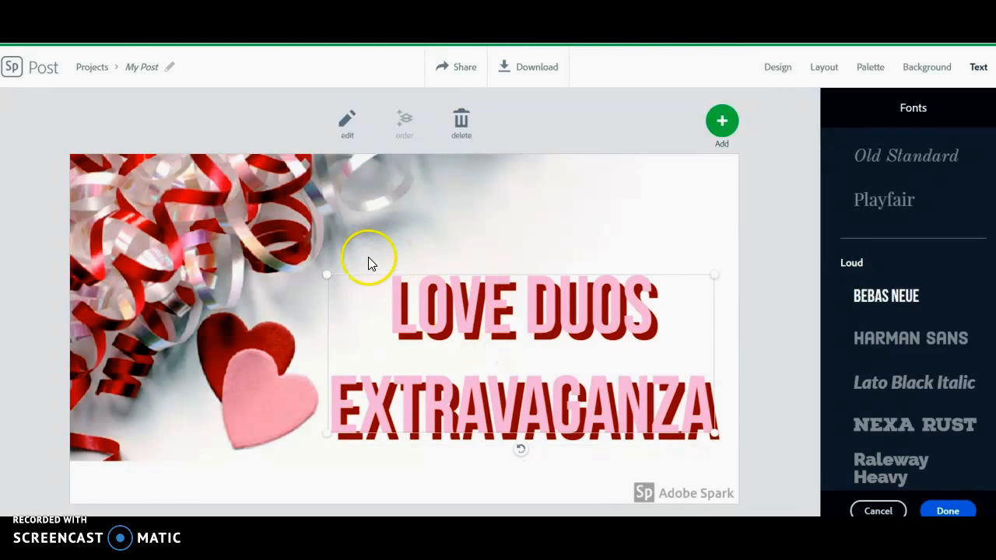
- Look through the photo filters available for the hearts-and-ribbon background
{"action": "left_click", "coordinate": [551, 237]}
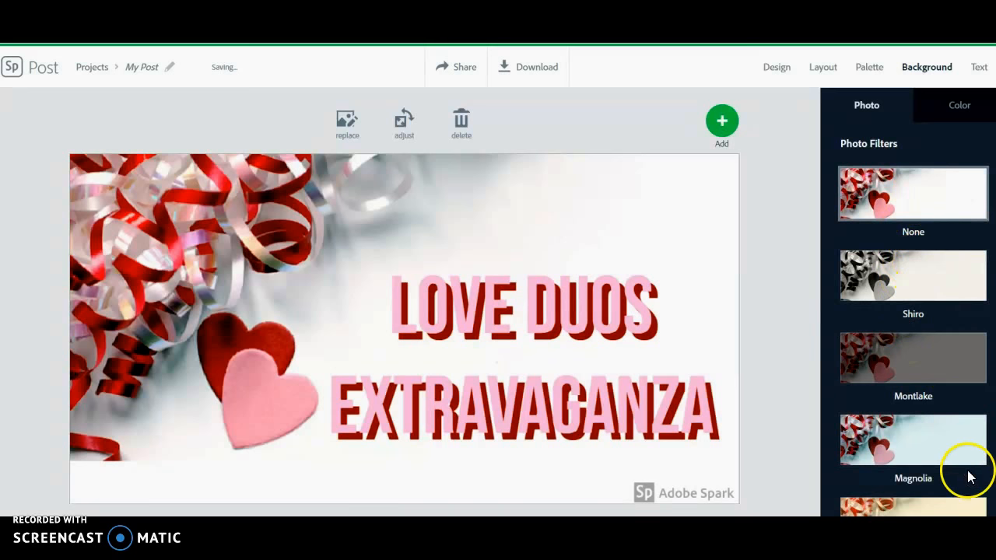
{"action": "scroll", "coordinate": [914, 320], "scroll_direction": "down", "scroll_amount": 3}
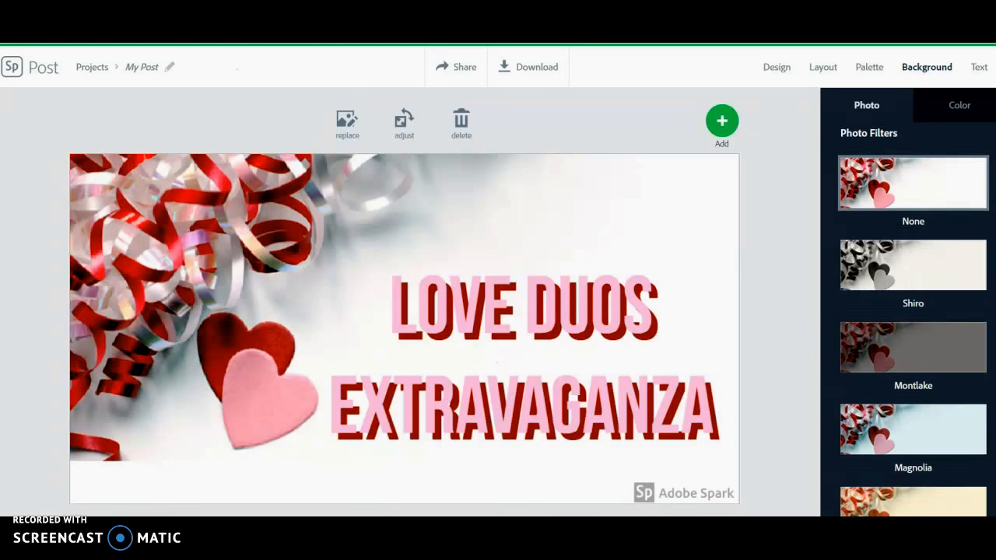
{"action": "scroll", "coordinate": [914, 319], "scroll_direction": "down", "scroll_amount": 1}
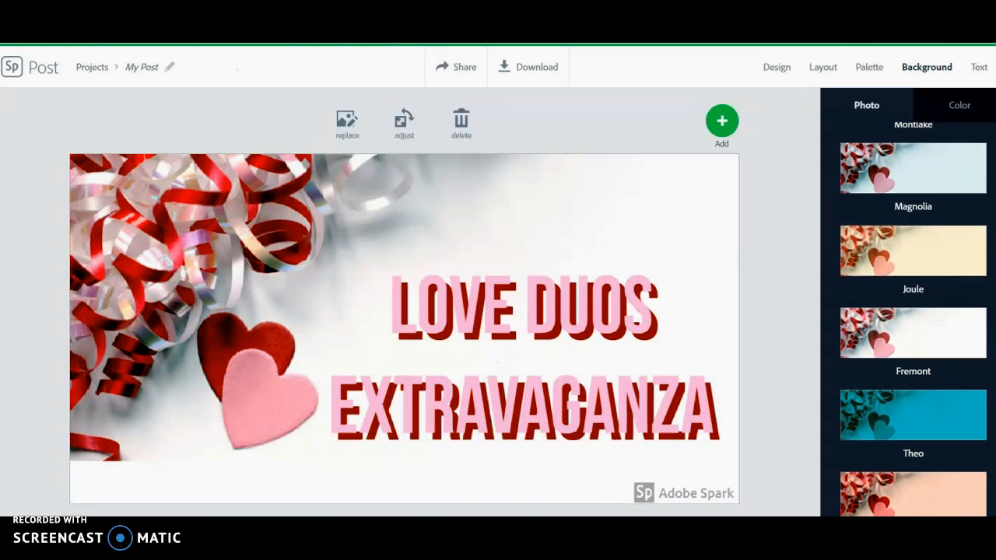
{"action": "scroll", "coordinate": [913, 319], "scroll_direction": "up", "scroll_amount": 1}
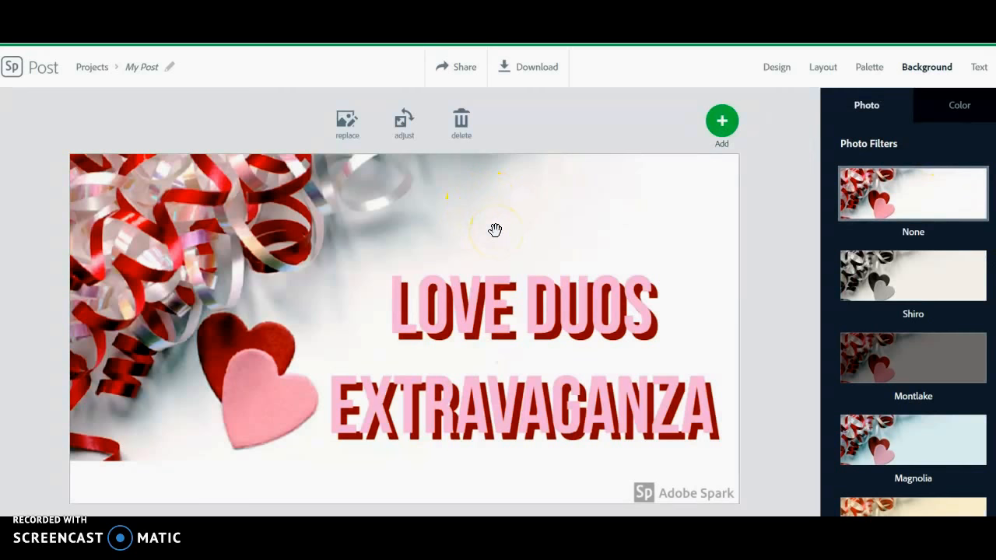
- Add a text with the host's first name in the possessive and enlarge it above the title, beside the ribbons
{"action": "left_click", "coordinate": [708, 118]}
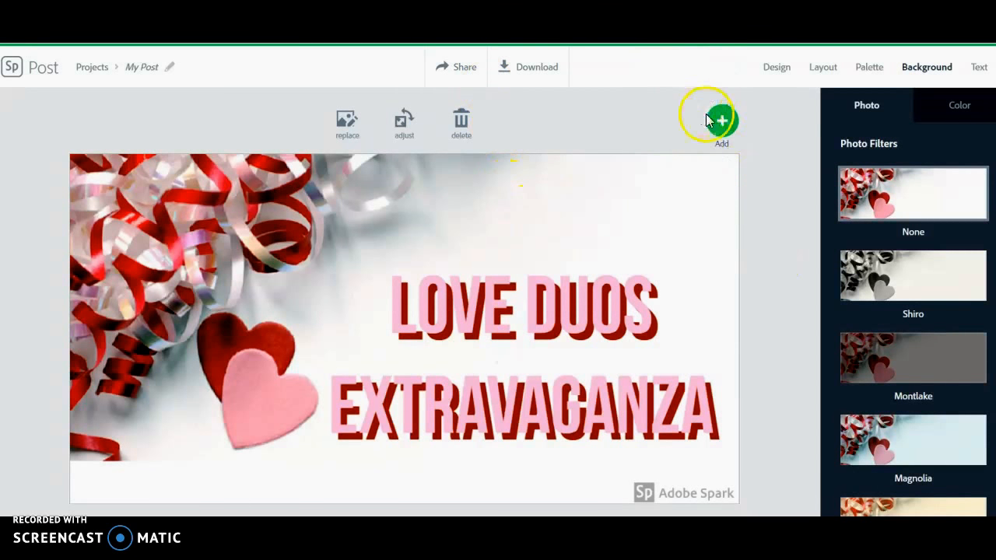
{"action": "left_click", "coordinate": [609, 121]}
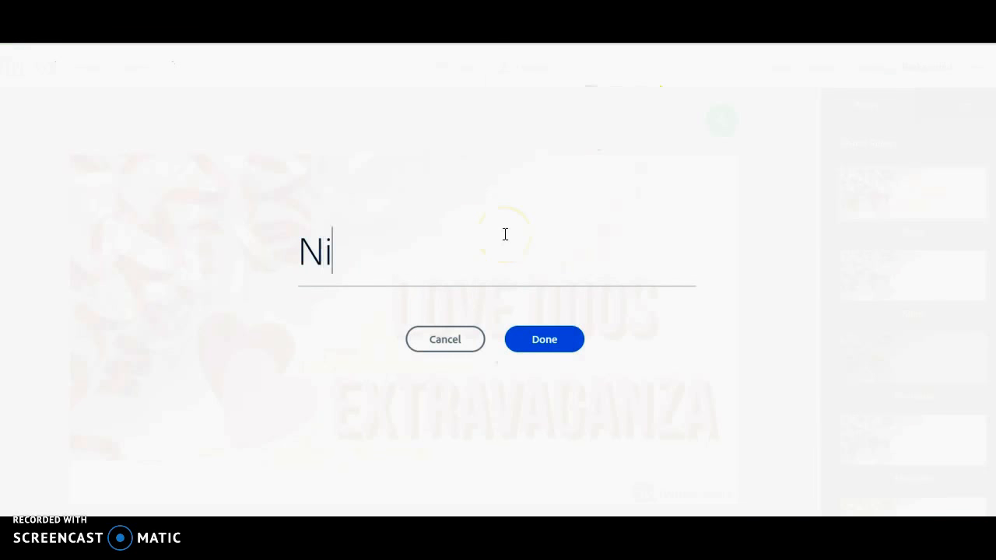
{"action": "left_click", "coordinate": [576, 339]}
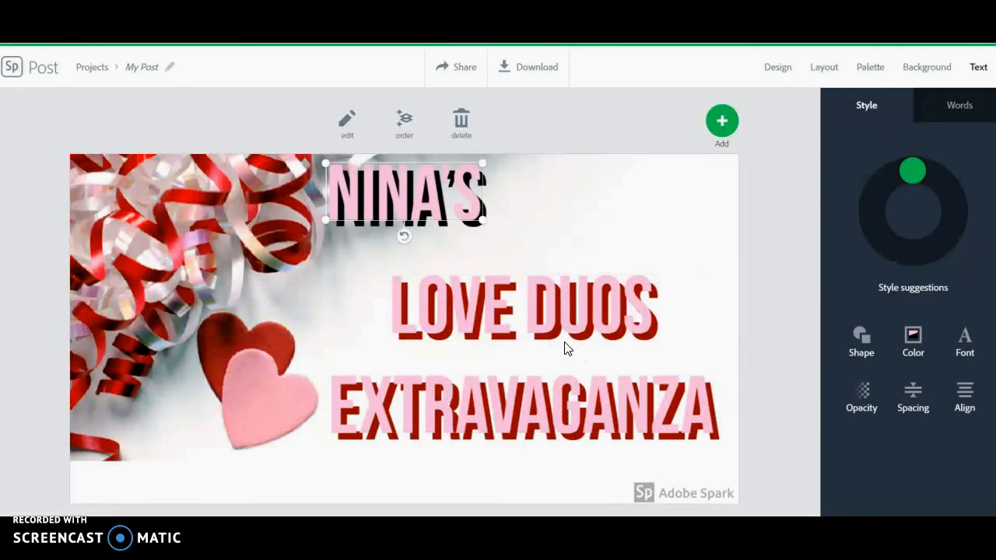
{"action": "left_click_drag", "start_coordinate": [434, 217], "coordinate": [583, 264]}
{"action": "left_click_drag", "start_coordinate": [516, 229], "coordinate": [495, 223]}
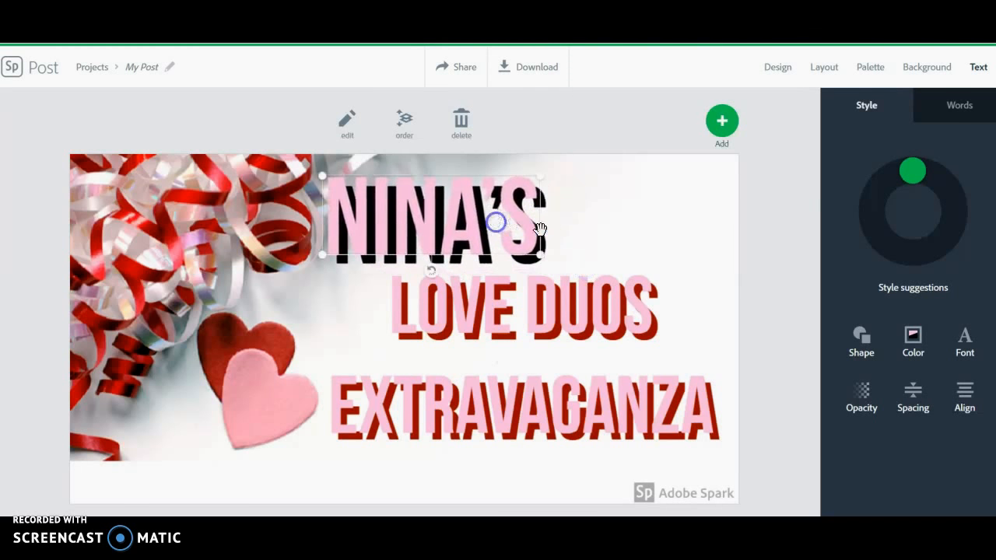
- Color the host's name light pink with a dark red A31600 shadow, trying the two colors swapped along the way
{"action": "left_click", "coordinate": [912, 342]}
{"action": "left_click", "coordinate": [881, 288]}
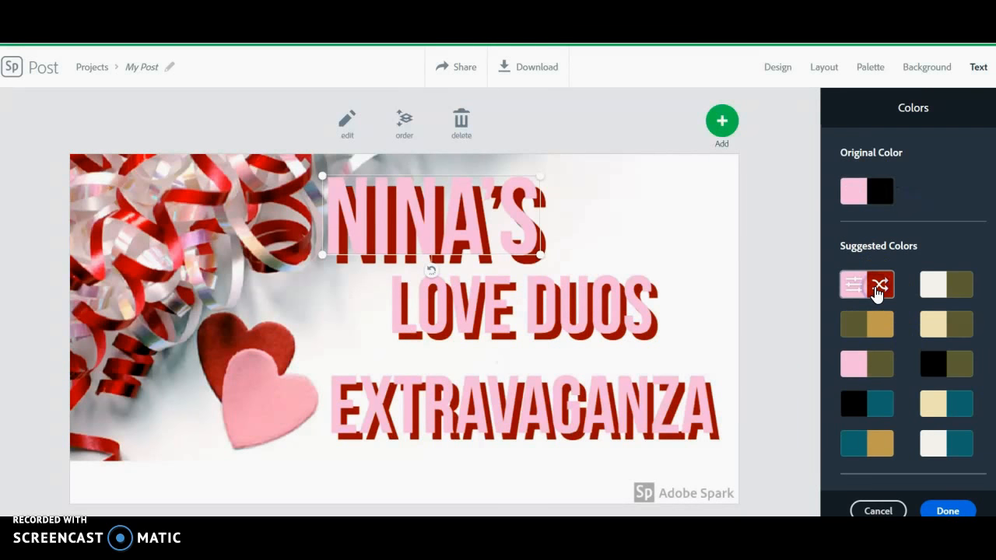
{"action": "left_click", "coordinate": [856, 286]}
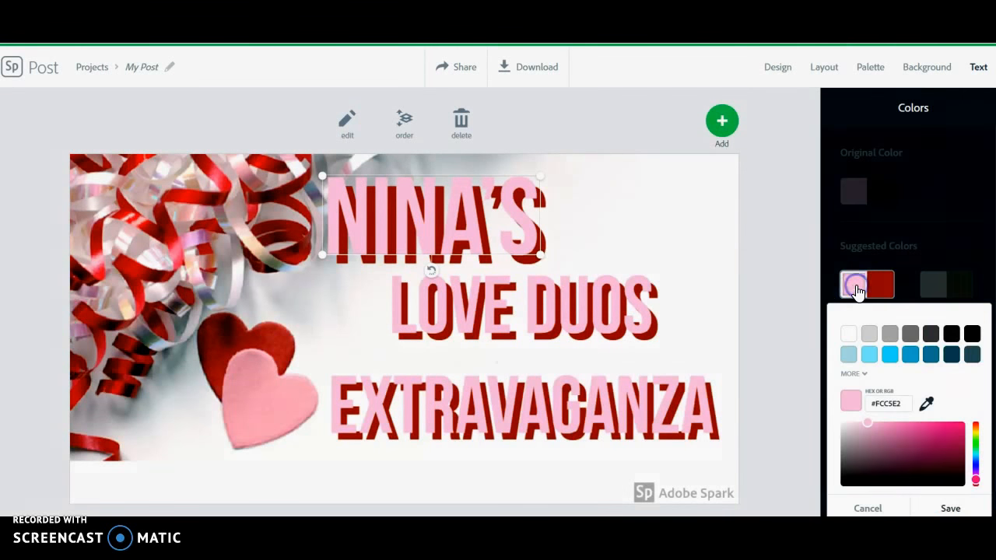
{"action": "left_click", "coordinate": [883, 288]}
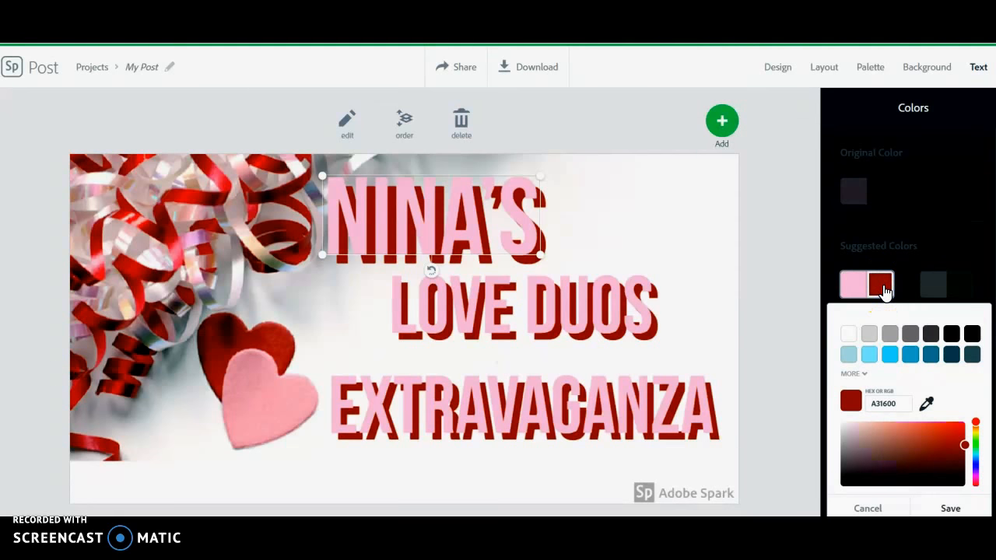
{"action": "left_click", "coordinate": [951, 509]}
{"action": "left_click", "coordinate": [882, 286]}
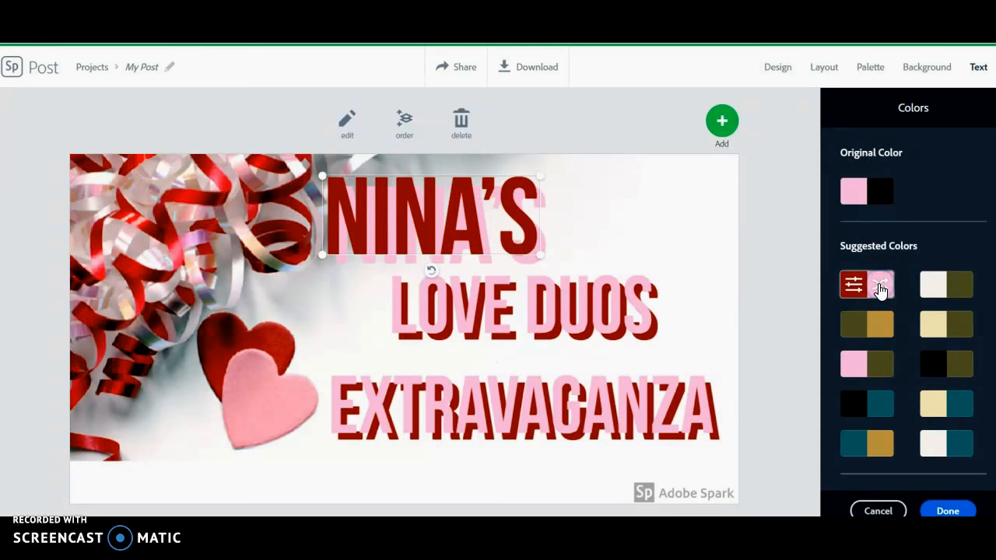
{"action": "left_click", "coordinate": [880, 288]}
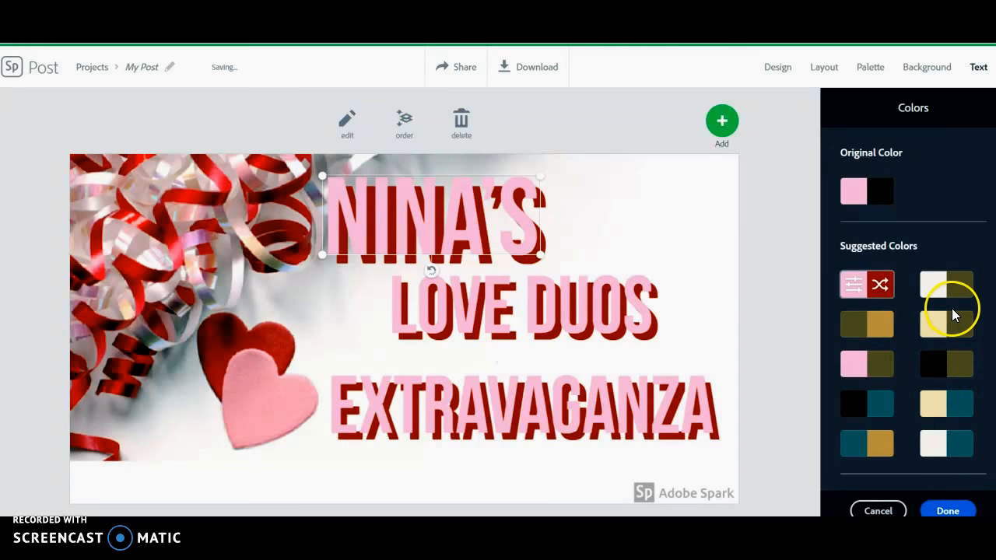
{"action": "left_click", "coordinate": [949, 510]}
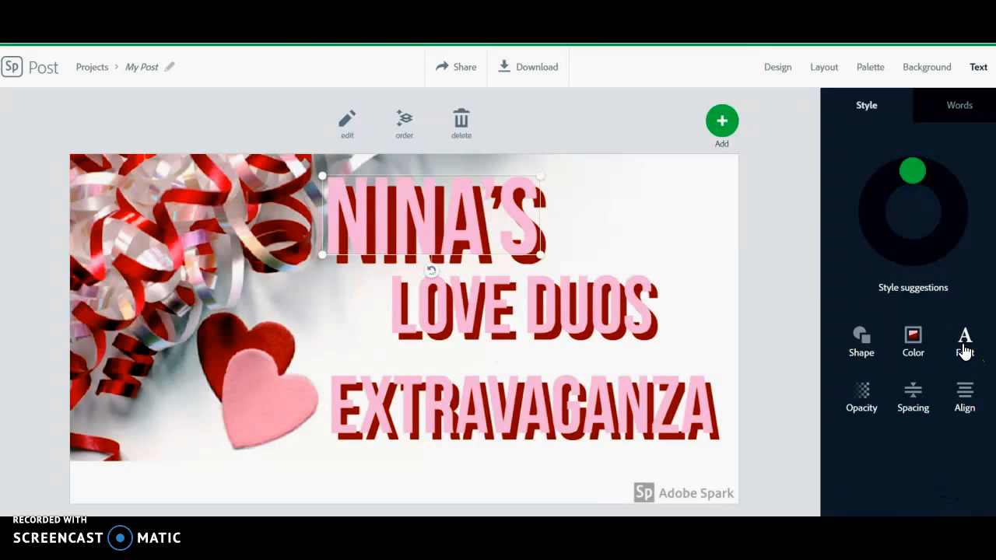
- Set the host's name in the Bickham Script font after trying Pacifico and Yellowtail
{"action": "left_click", "coordinate": [965, 343]}
{"action": "left_click", "coordinate": [963, 371]}
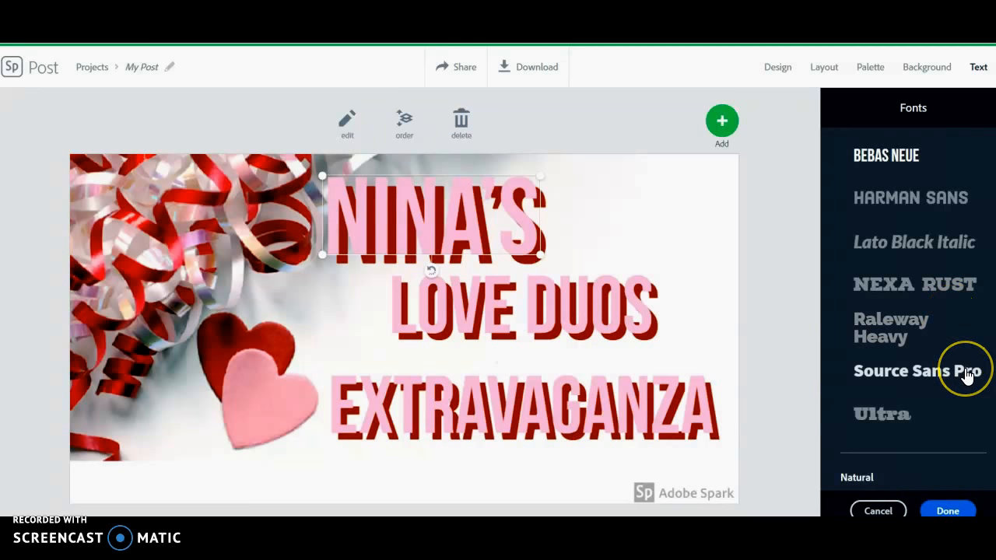
{"action": "scroll", "coordinate": [965, 374], "scroll_direction": "down", "scroll_amount": 5}
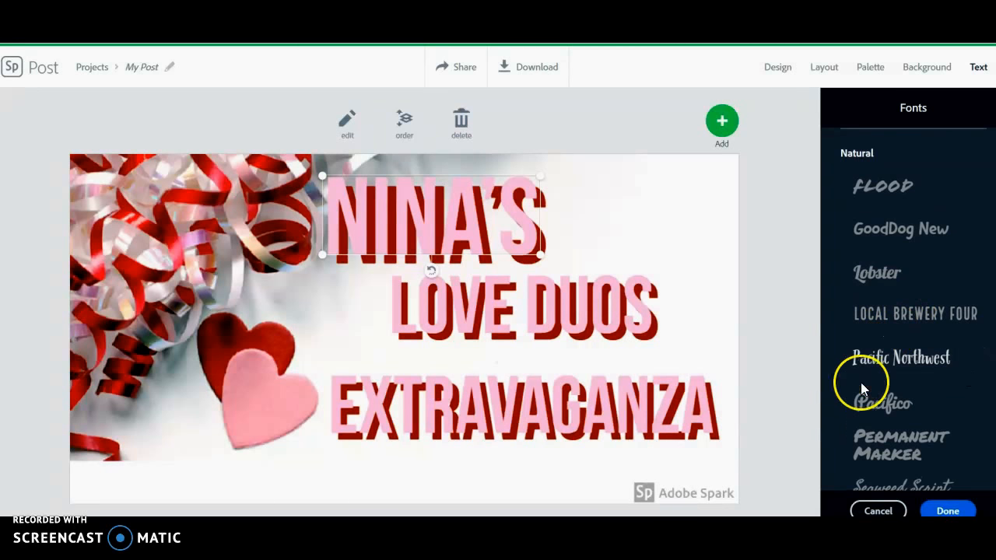
{"action": "left_click", "coordinate": [881, 404]}
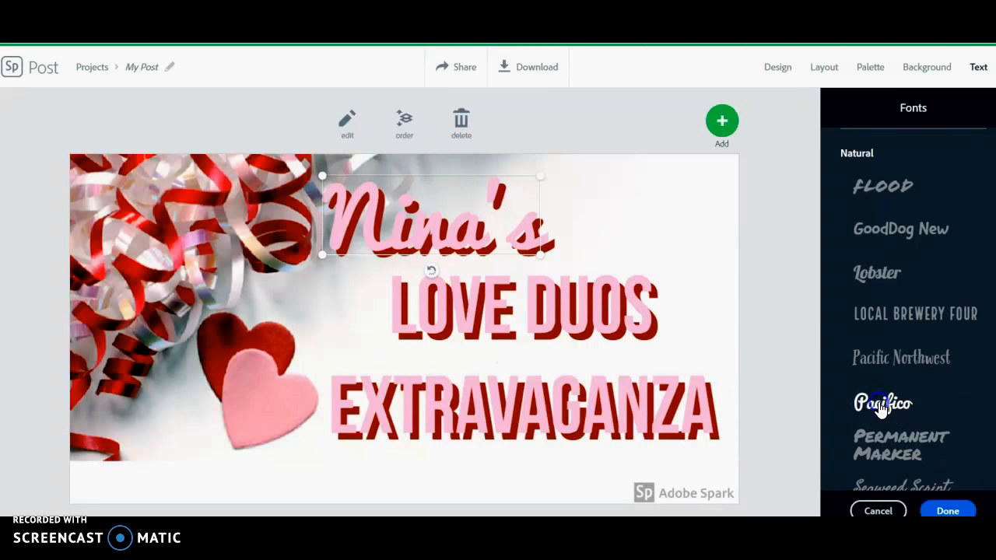
{"action": "scroll", "coordinate": [881, 408], "scroll_direction": "down", "scroll_amount": 4}
{"action": "left_click", "coordinate": [884, 370]}
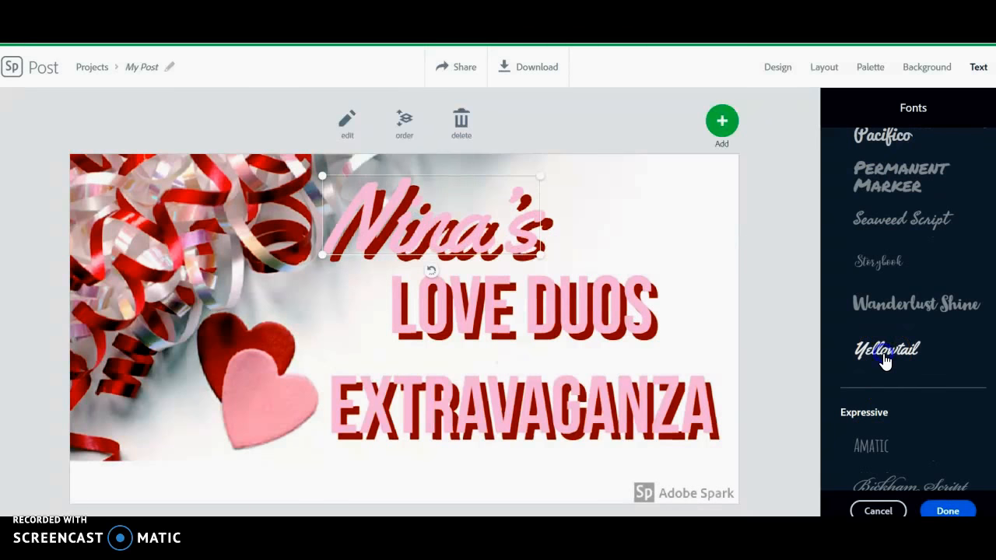
{"action": "left_click", "coordinate": [881, 249]}
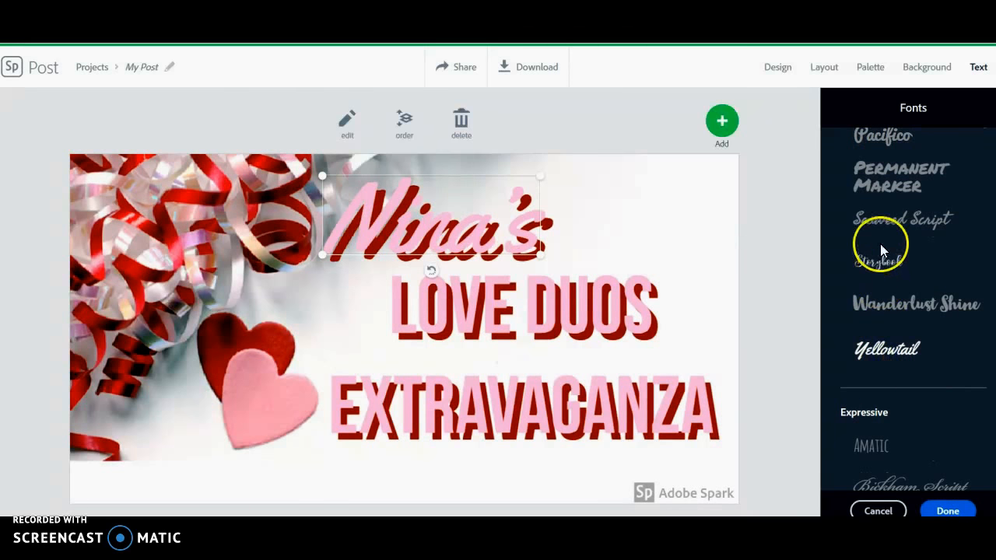
{"action": "left_click", "coordinate": [911, 473]}
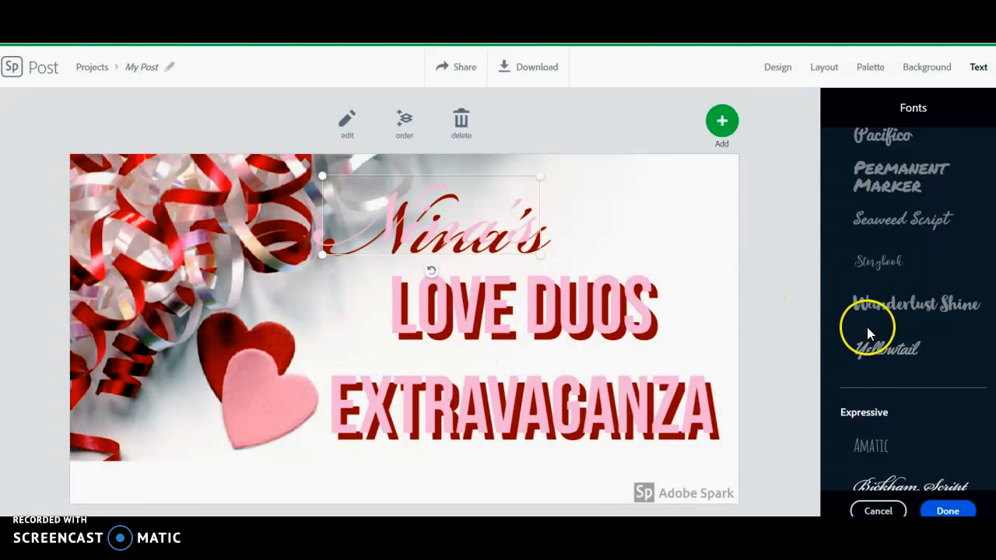
{"action": "left_click", "coordinate": [943, 508]}
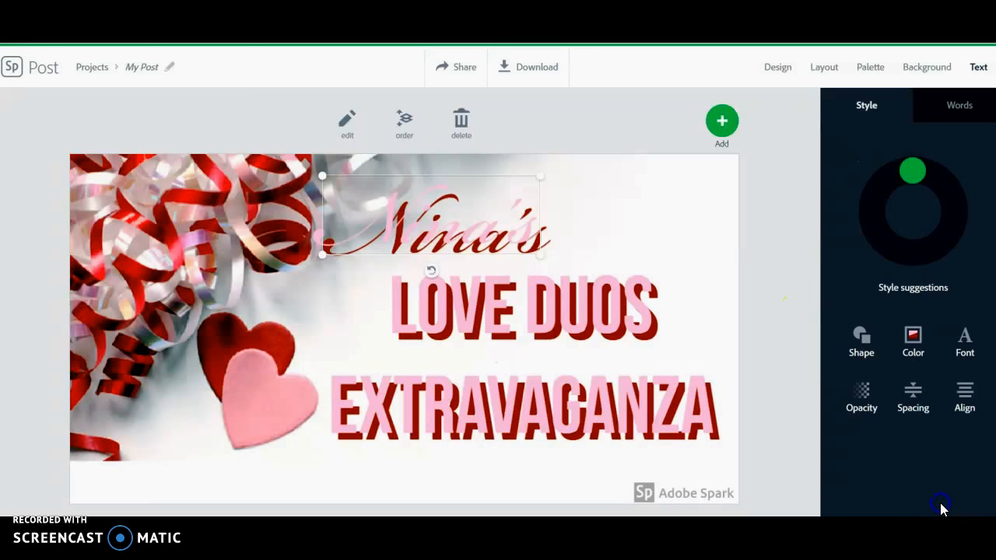
- Switch the host's name to the plain text shape without a shadow, in solid dark red
{"action": "left_click", "coordinate": [916, 395]}
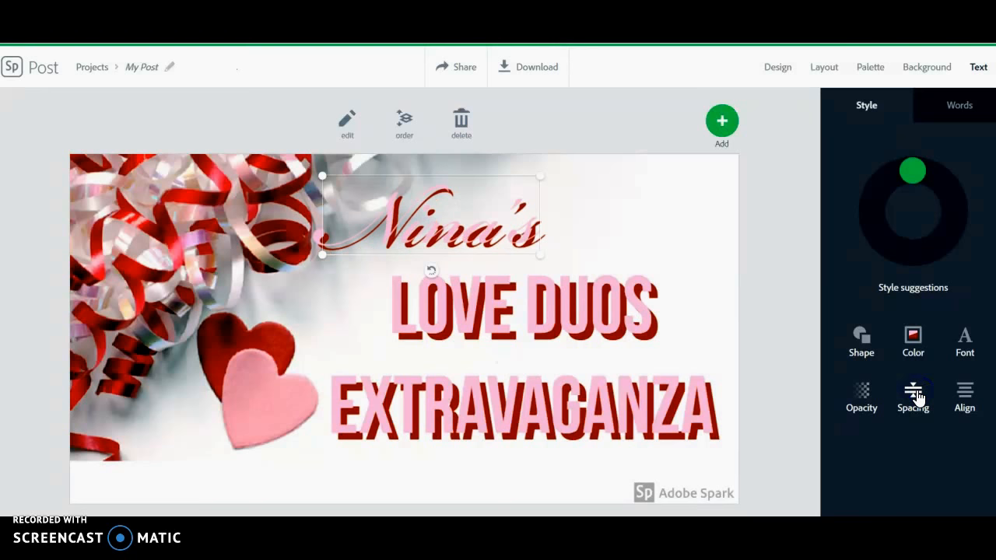
{"action": "left_click", "coordinate": [865, 343]}
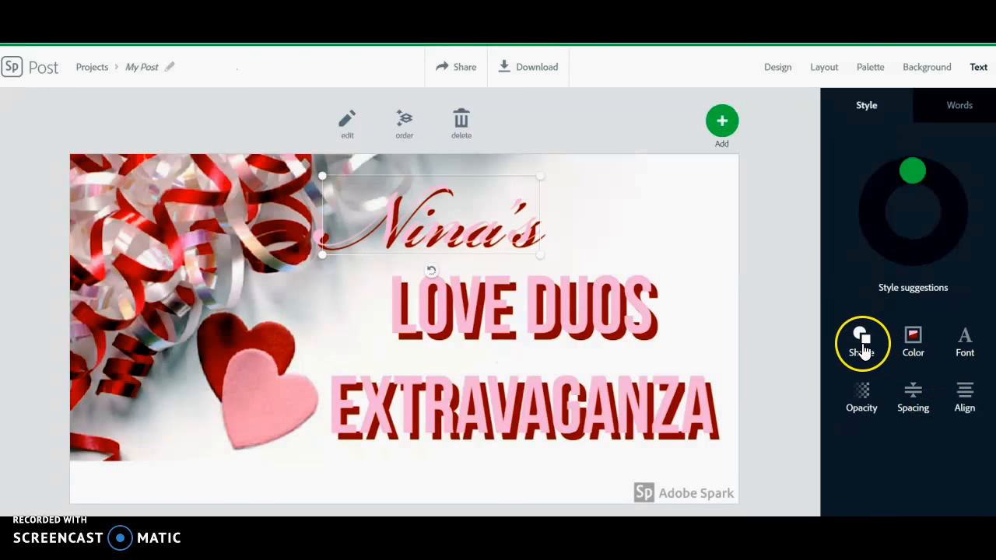
{"action": "left_click", "coordinate": [862, 199]}
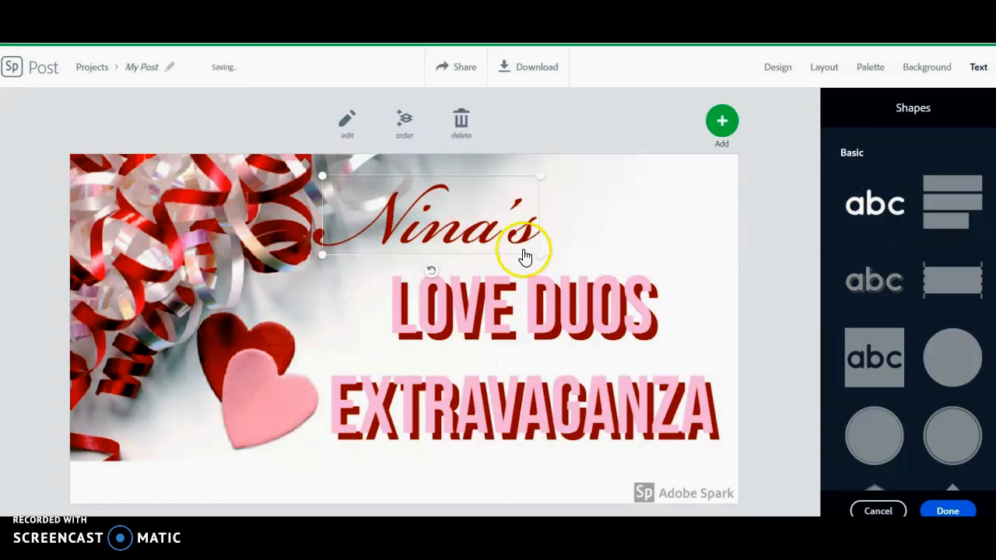
- Tilt the host's name upward to the right, enlarge it and place it just above the title beside the ribbons
{"action": "mouse_move", "coordinate": [436, 271]}
{"action": "left_mouse_down"}
{"action": "mouse_move", "coordinate": [459, 278]}
{"action": "mouse_move", "coordinate": [448, 280]}
{"action": "left_mouse_up"}
{"action": "left_click_drag", "start_coordinate": [438, 242], "coordinate": [406, 248]}
{"action": "left_click_drag", "start_coordinate": [494, 187], "coordinate": [541, 168]}
{"action": "left_click_drag", "start_coordinate": [469, 216], "coordinate": [452, 213]}
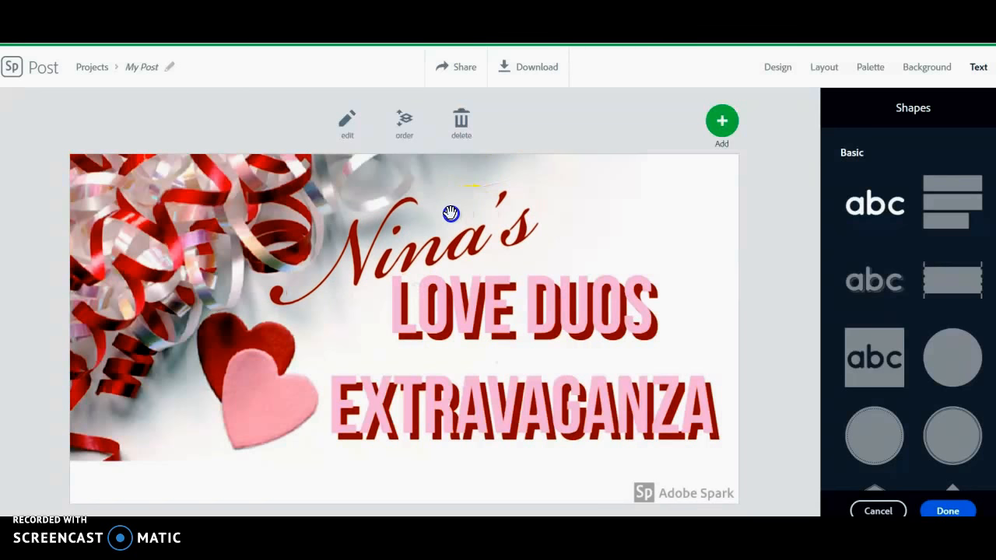
{"action": "left_click", "coordinate": [704, 221]}
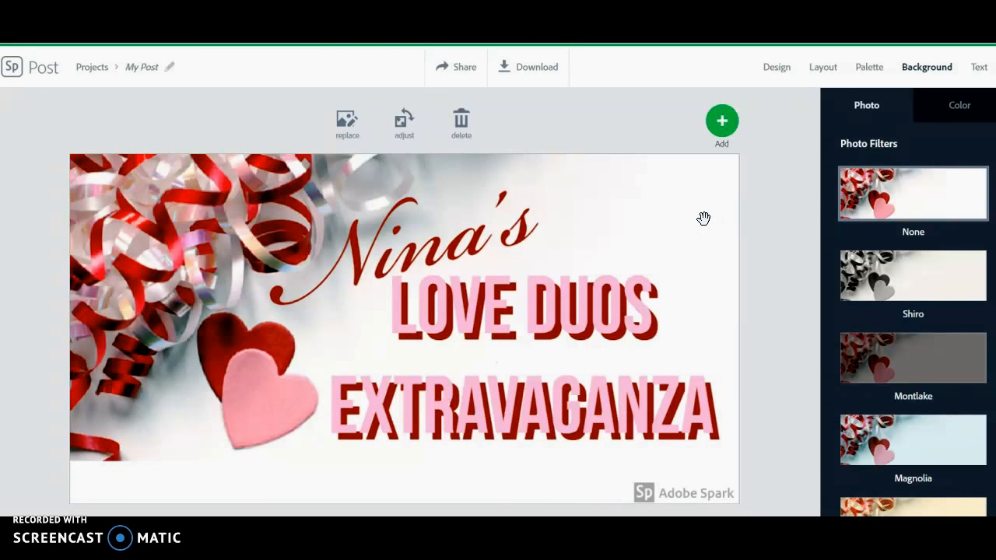
- Move the host's name and the Love Duos Extravaganza title slightly higher, and enlarge the title toward the hearts
{"action": "left_click", "coordinate": [474, 242]}
{"action": "left_click_drag", "start_coordinate": [472, 241], "coordinate": [474, 223]}
{"action": "left_click", "coordinate": [488, 304]}
{"action": "left_click_drag", "start_coordinate": [488, 304], "coordinate": [489, 295]}
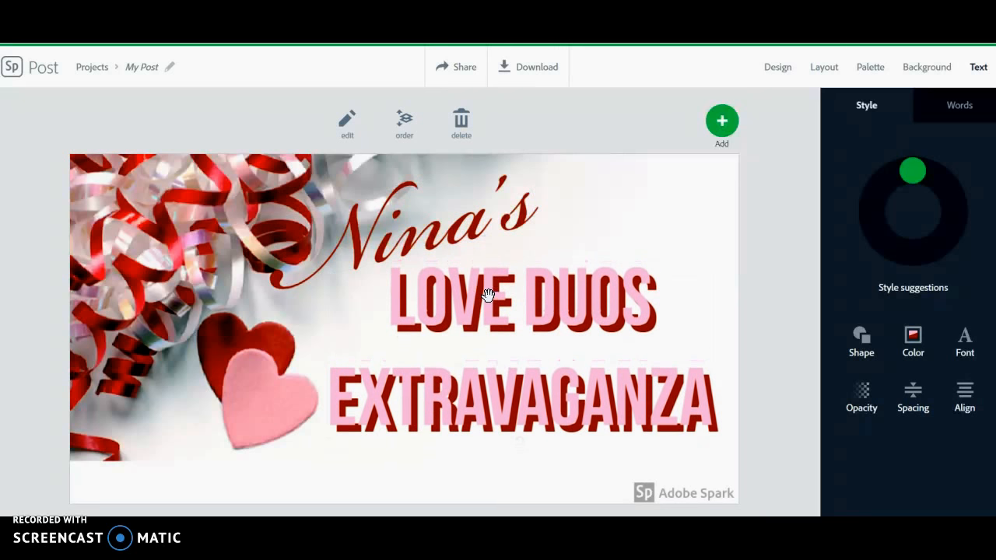
{"action": "left_click_drag", "start_coordinate": [330, 430], "coordinate": [325, 453]}
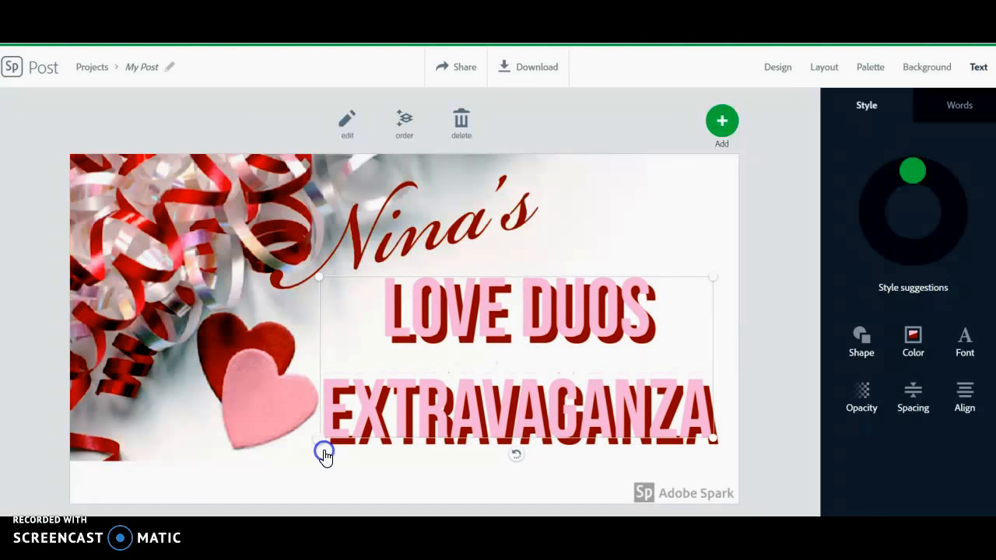
- Enlarge the tilted host's name slightly above the title and deselect it
{"action": "left_click", "coordinate": [505, 233]}
{"action": "left_click_drag", "start_coordinate": [544, 237], "coordinate": [555, 243]}
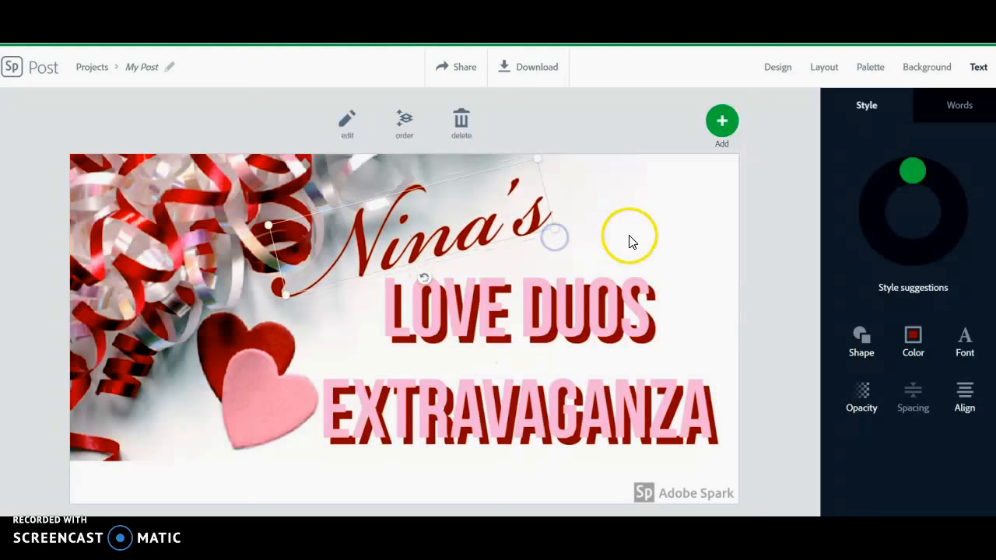
{"action": "left_click", "coordinate": [766, 245]}
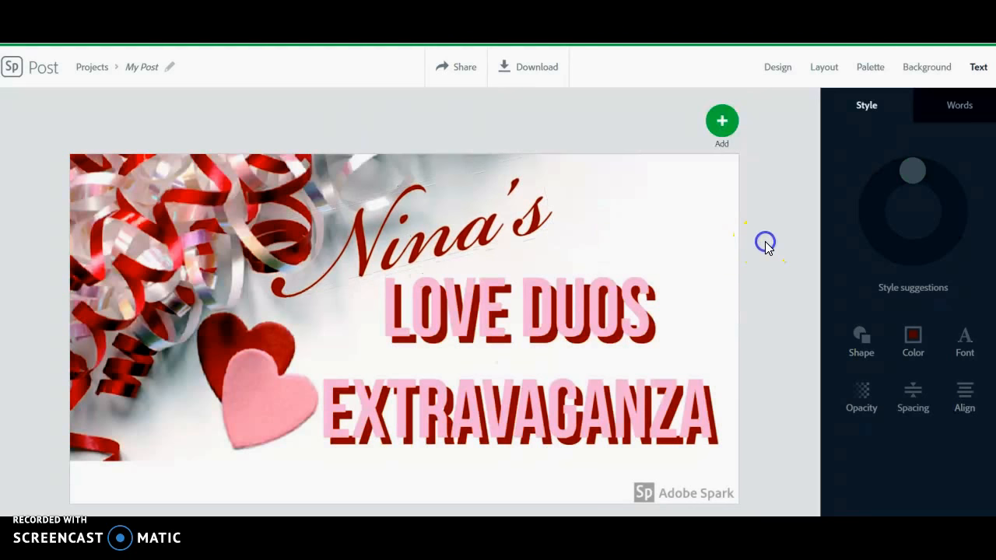
- Remove the Adobe Spark watermark from the banner's lower corner
{"action": "left_click", "coordinate": [674, 497]}
{"action": "left_click", "coordinate": [648, 444]}
{"action": "left_click", "coordinate": [666, 281]}
{"action": "left_click", "coordinate": [630, 161]}
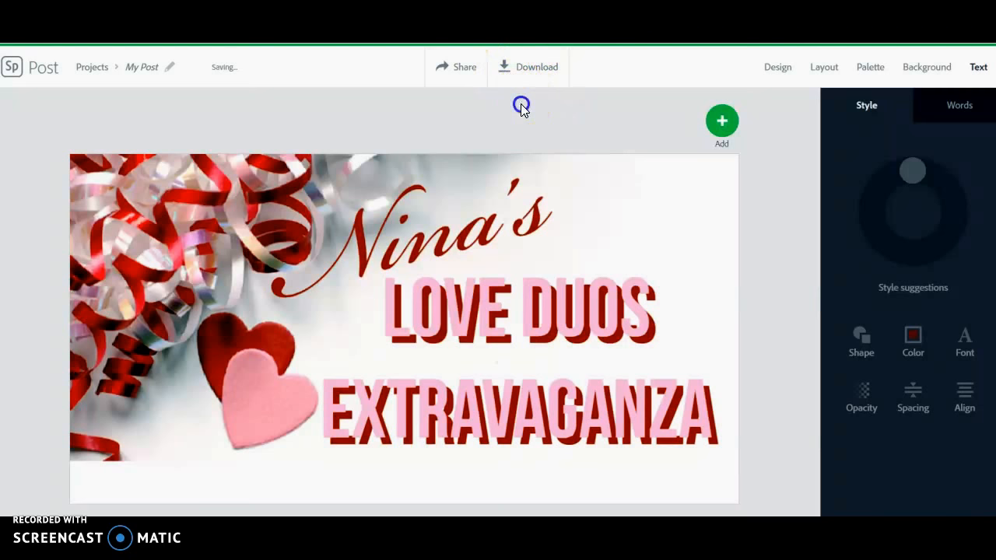
- Download the finished banner as an image and show the downloaded file in its folder
{"action": "left_click", "coordinate": [503, 67]}
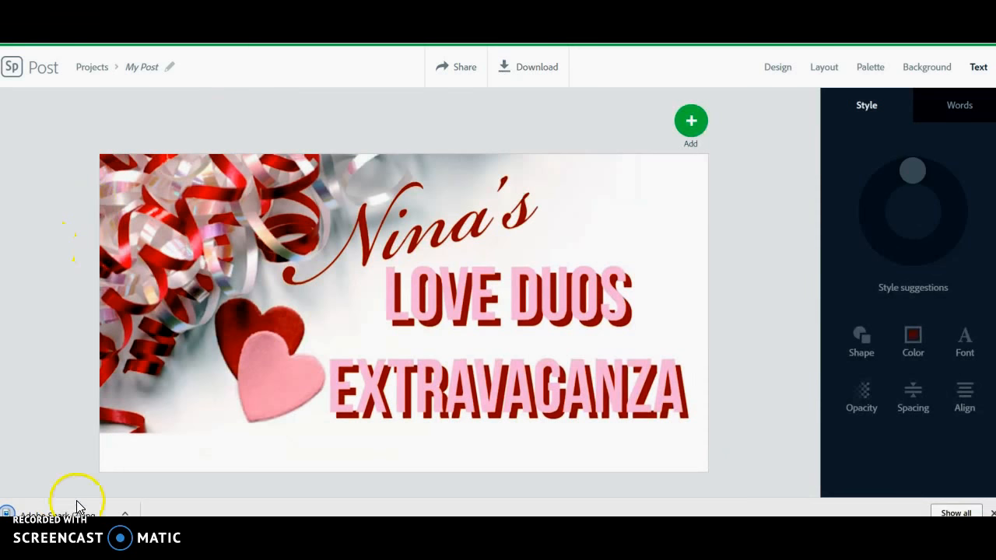
{"action": "left_click", "coordinate": [124, 511]}
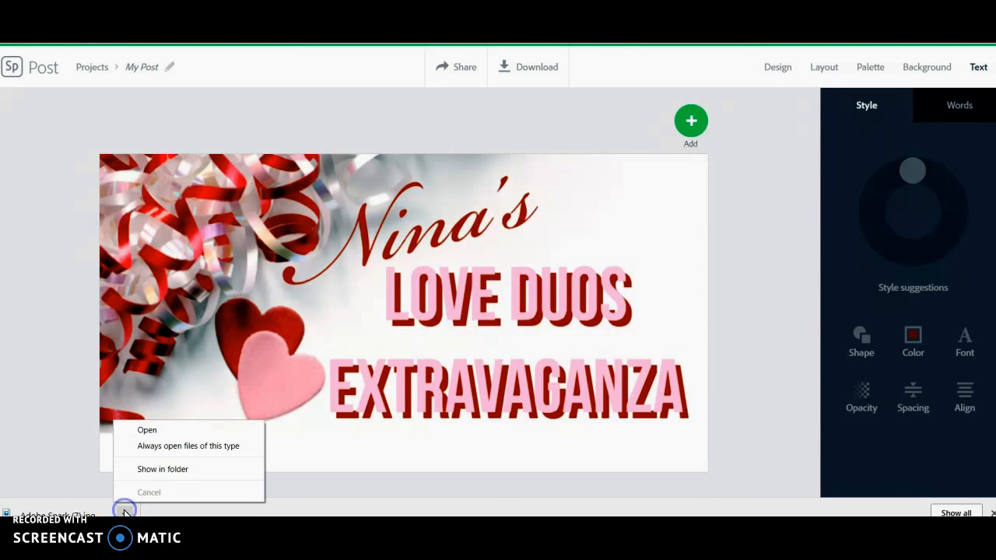
{"action": "left_click", "coordinate": [156, 469]}
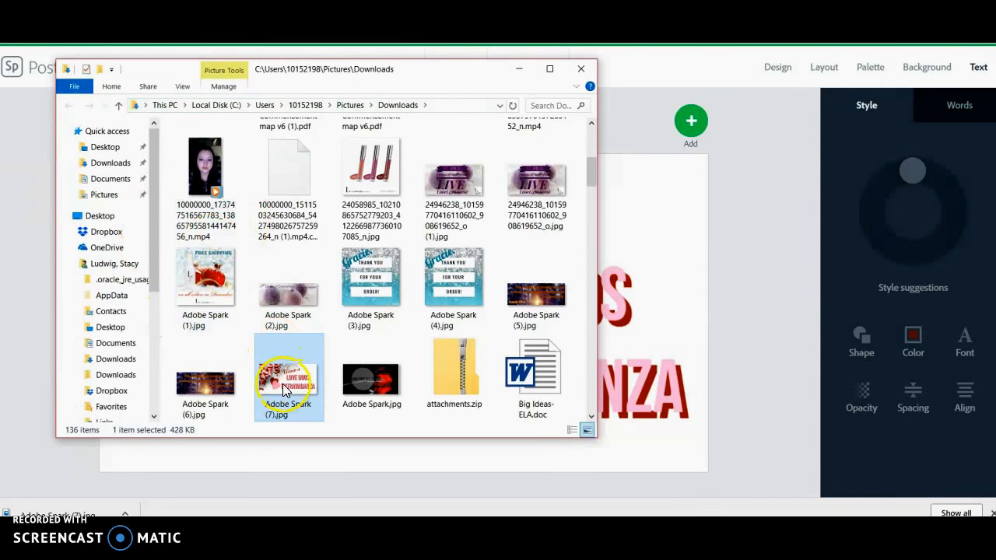
- Move Adobe Spark (7).jpg from the Downloads folder into Pictures, check it there and close the file window
{"action": "left_click_drag", "start_coordinate": [293, 382], "coordinate": [109, 201]}
{"action": "left_click", "coordinate": [108, 196]}
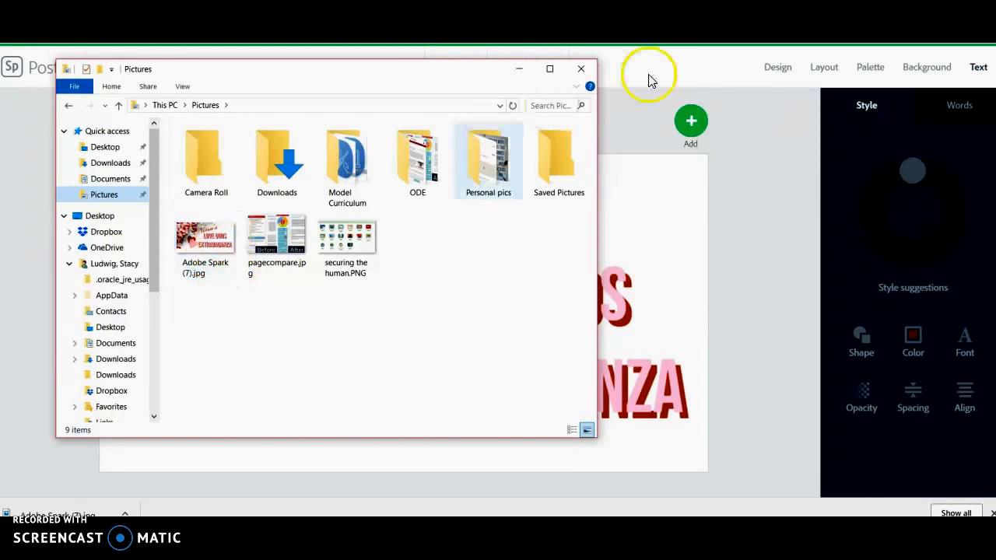
{"action": "left_click", "coordinate": [581, 69]}
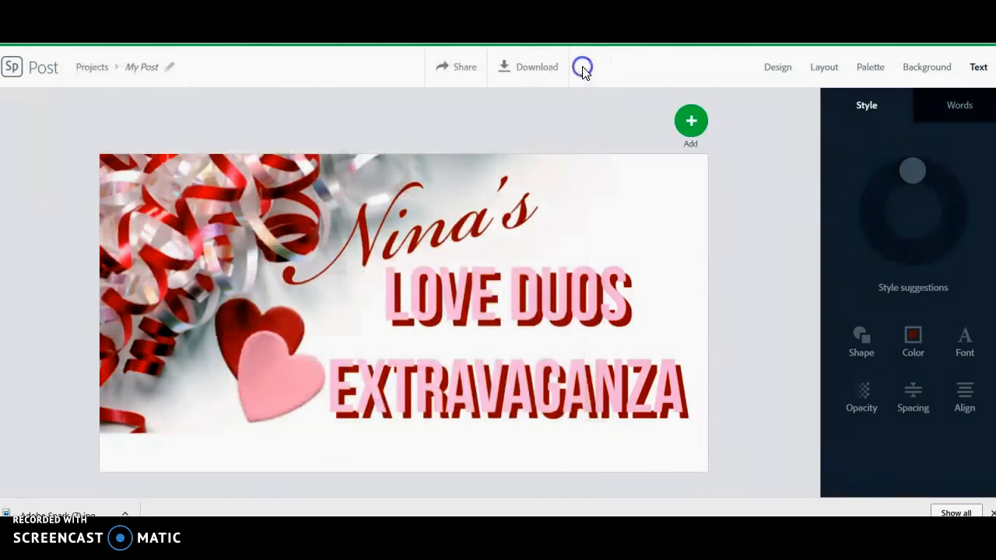
- Return to the list of projects and choose the Love Duos Extravaganza post for editing
{"action": "left_click", "coordinate": [94, 69]}
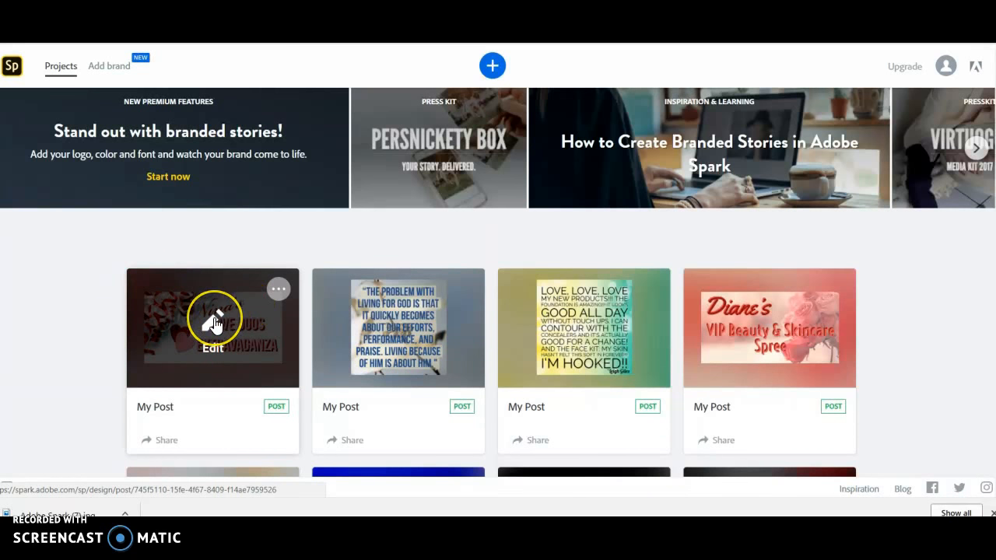
{"action": "left_click", "coordinate": [210, 351]}
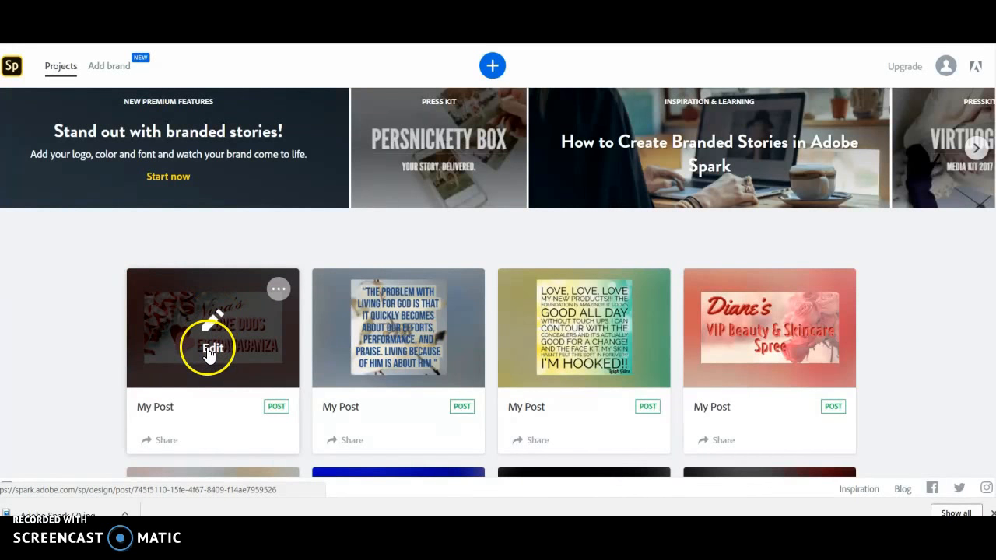